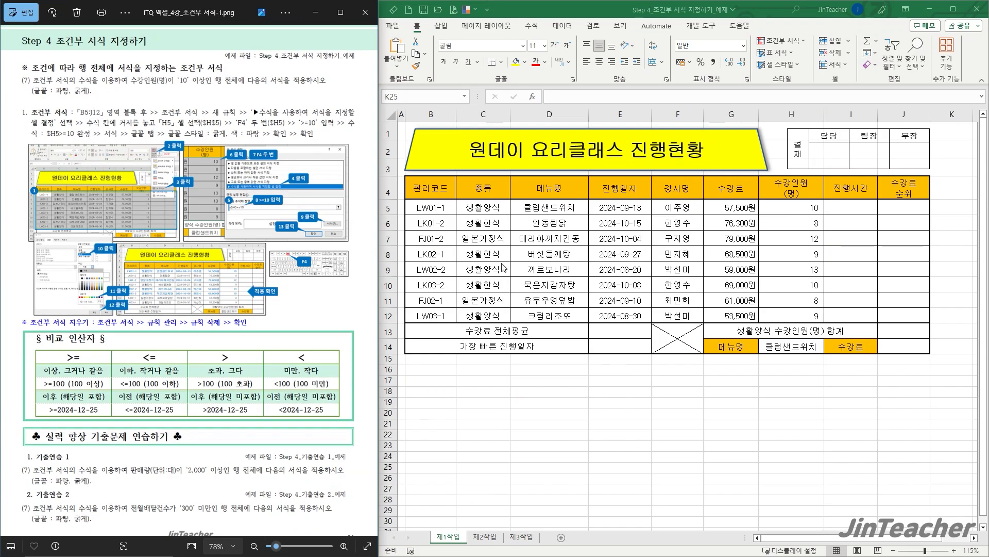
# - Select the class table's data rows, range B5:J12
pyautogui.click(435, 208)
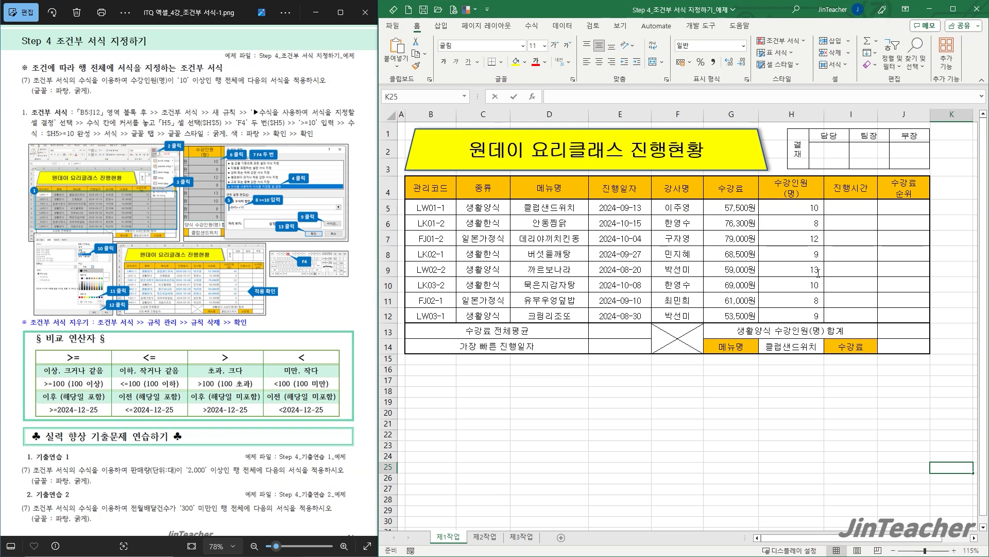
pyautogui.moveTo(437, 208); pyautogui.dragTo(905, 318)
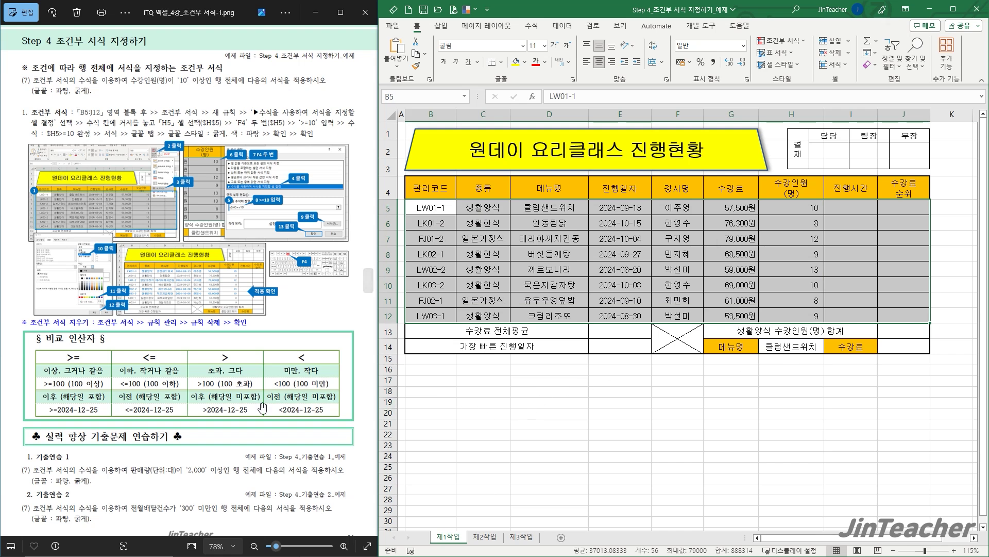
pyautogui.scroll(2, 104, 425)
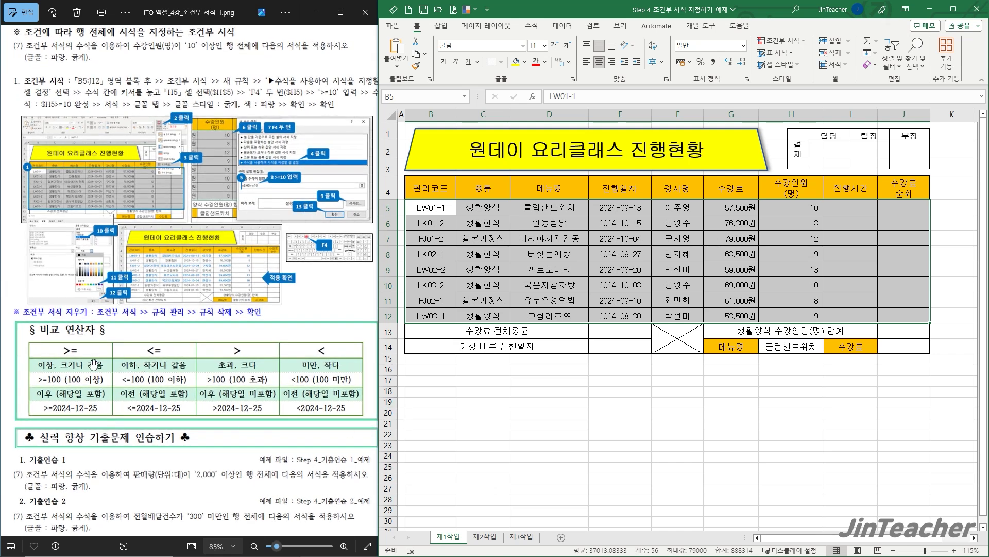
# - Enter the comparison operators >=, <=, > and < in cells C17 to C20
pyautogui.click(476, 382)
pyautogui.write('>=')
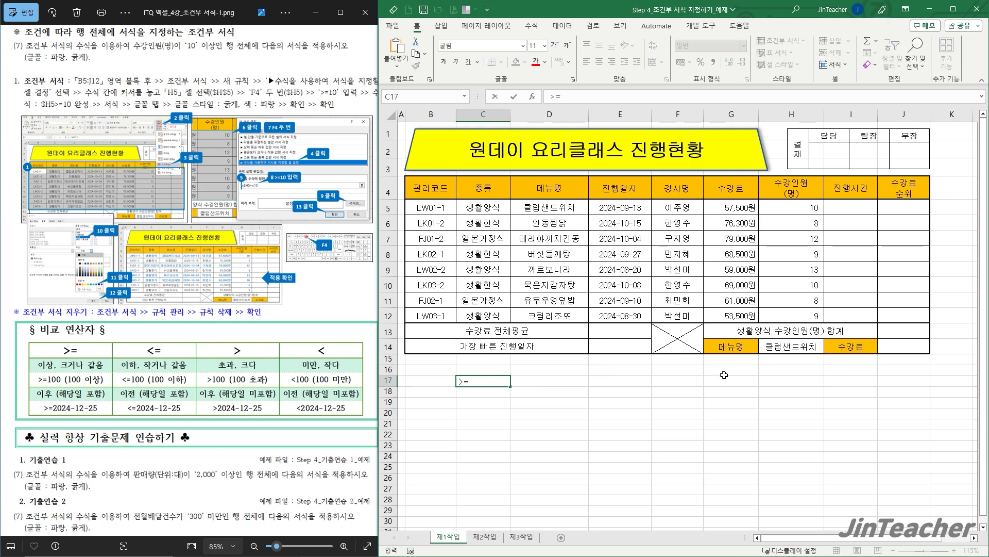
pyautogui.press('Return')
pyautogui.write('<=')
pyautogui.press('Return')
pyautogui.write('>')
pyautogui.press('Return')
pyautogui.write('<')
pyautogui.press('Return')
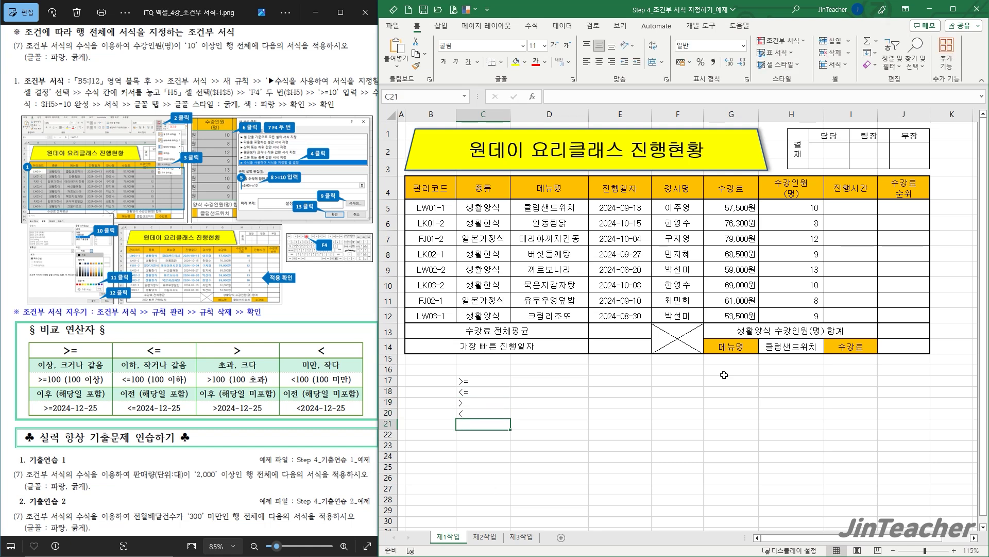
# - Enter the example conditions >=100 in cell D17 and <=100 in cell D18
pyautogui.moveTo(483, 380); pyautogui.dragTo(482, 412)
pyautogui.click(524, 399)
pyautogui.click(531, 382)
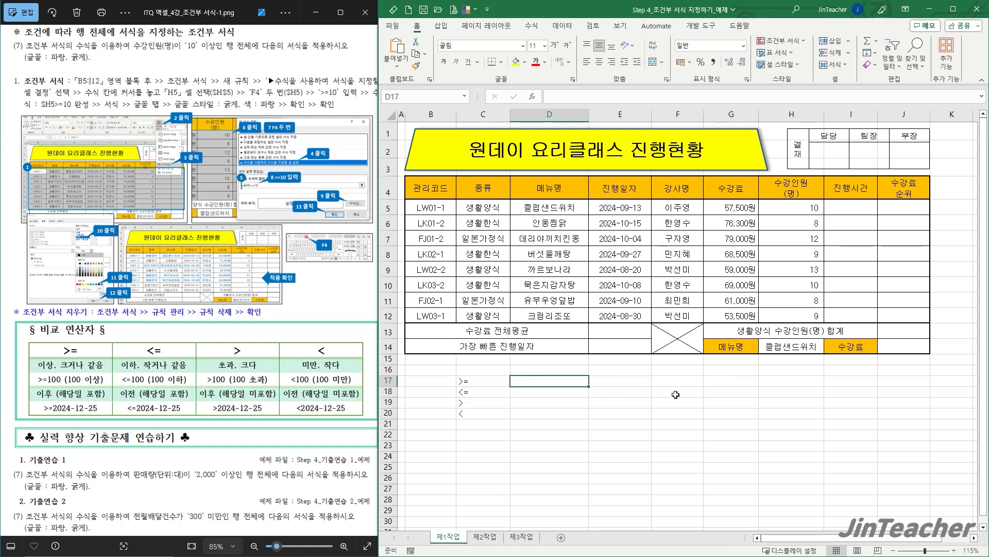
pyautogui.write('>=100')
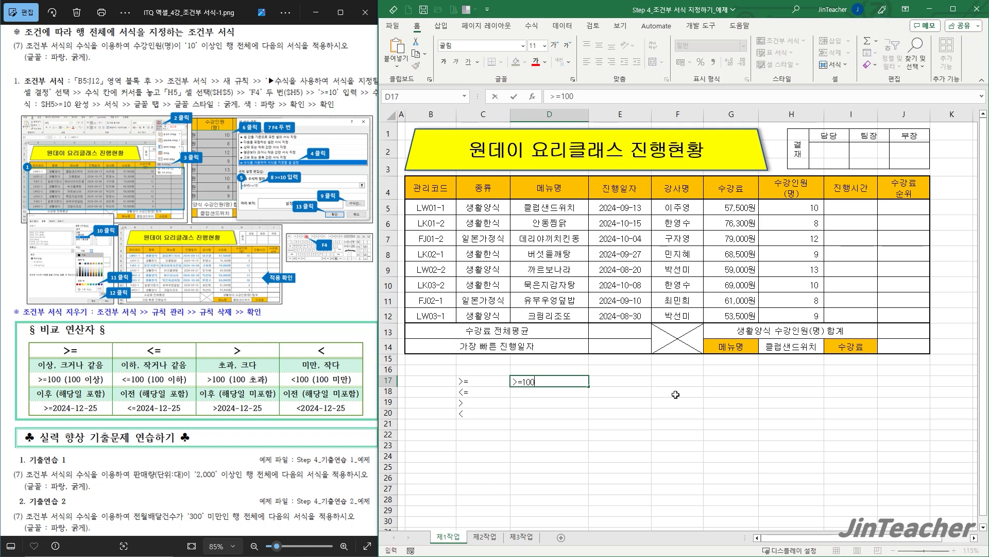
pyautogui.press('Return')
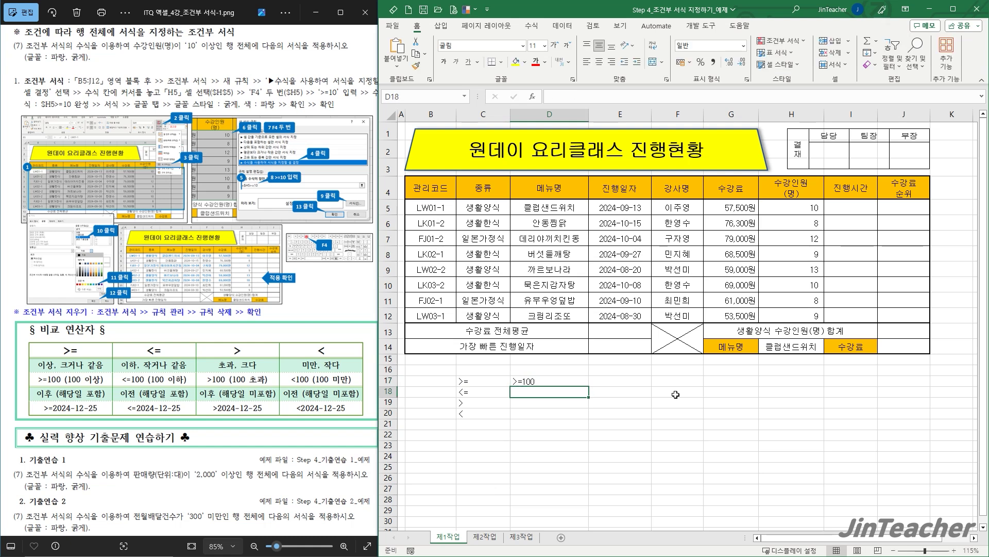
pyautogui.write('<=100')
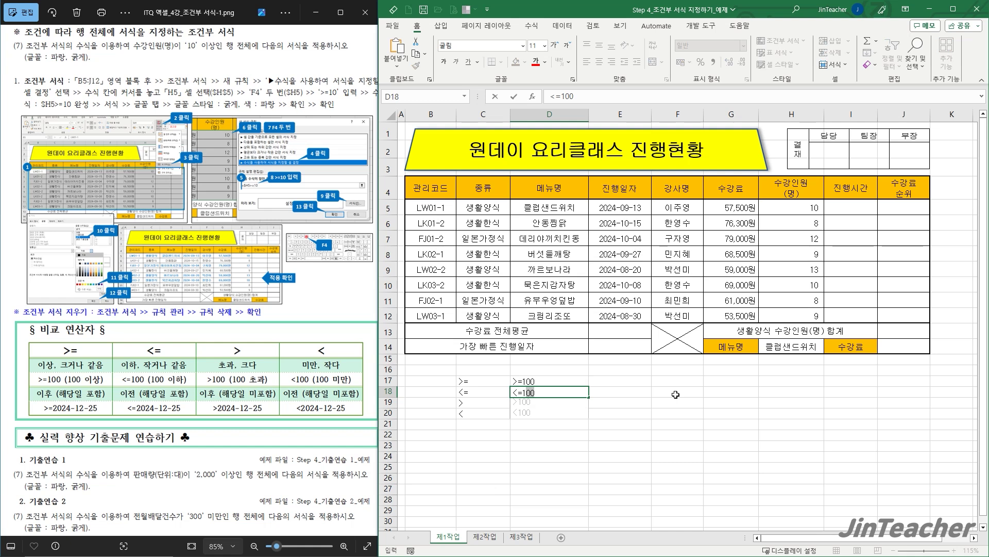
pyautogui.press('Return')
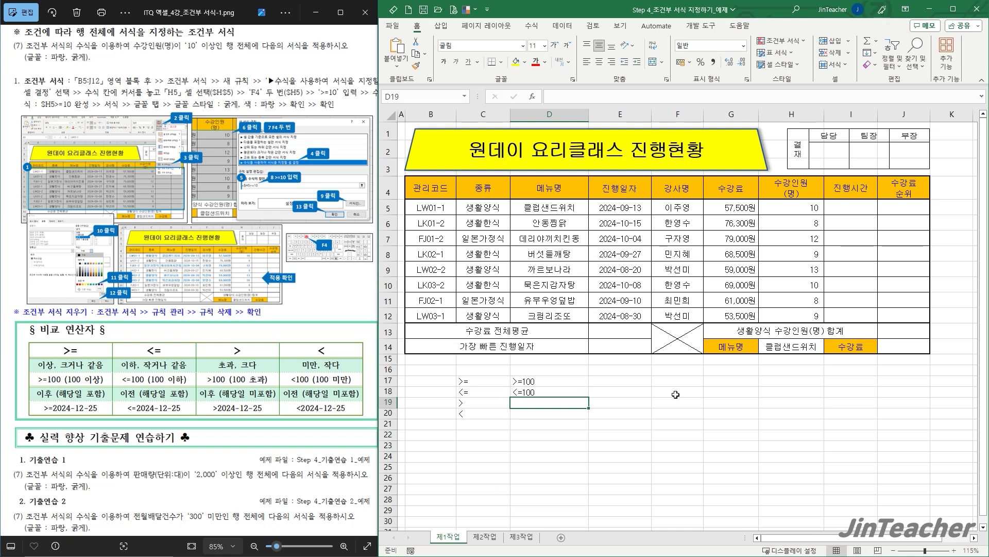
# - Try the reversed operator => in cell E17, discard it, and enter >= there instead
pyautogui.click(637, 381)
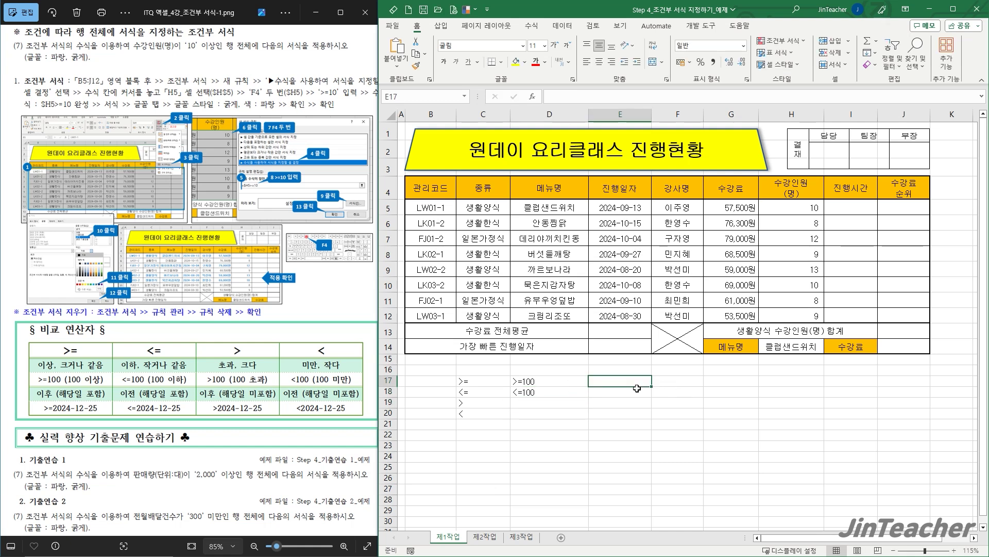
pyautogui.write('=>')
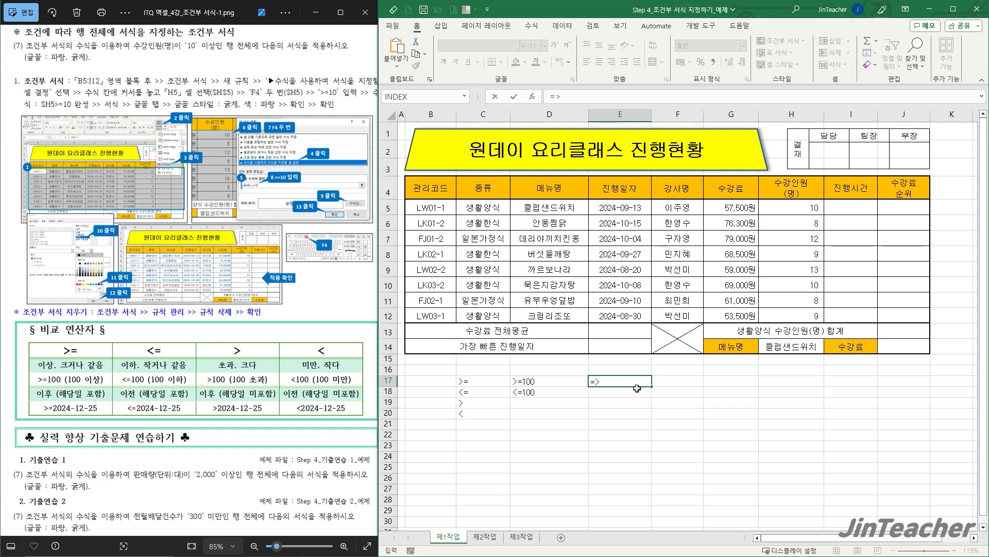
pyautogui.press('Escape')
pyautogui.write('>')
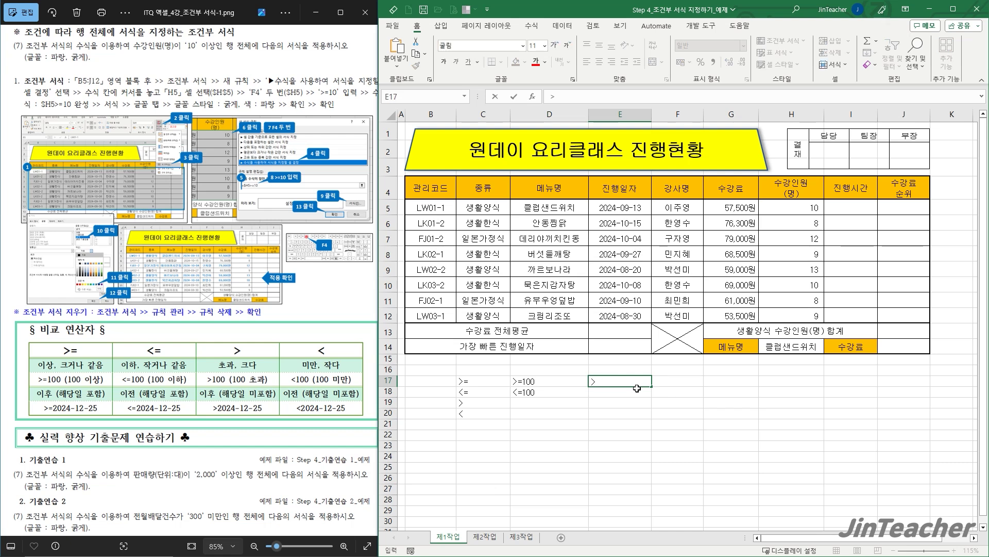
pyautogui.press('Return')
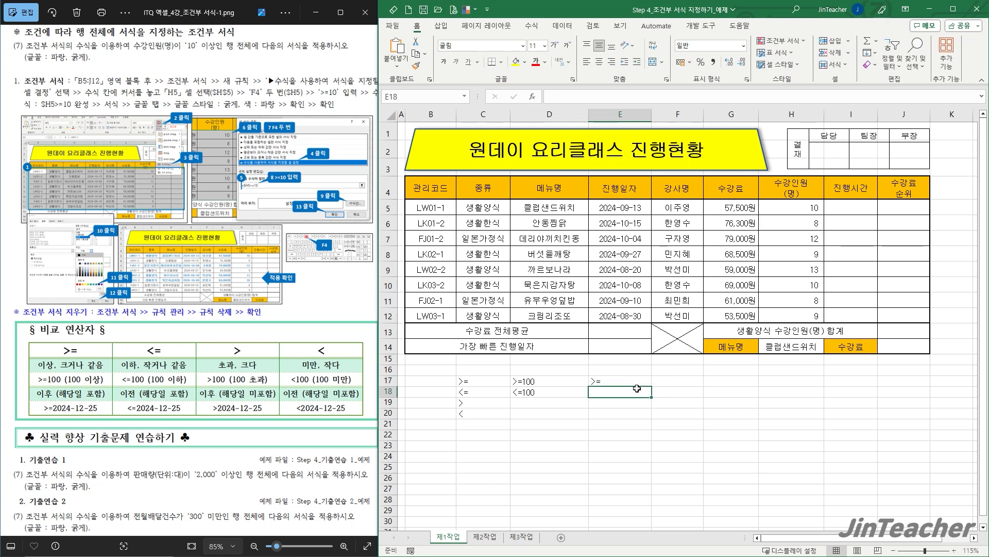
pyautogui.click(563, 384)
pyautogui.click(560, 394)
pyautogui.click(555, 405)
pyautogui.click(548, 414)
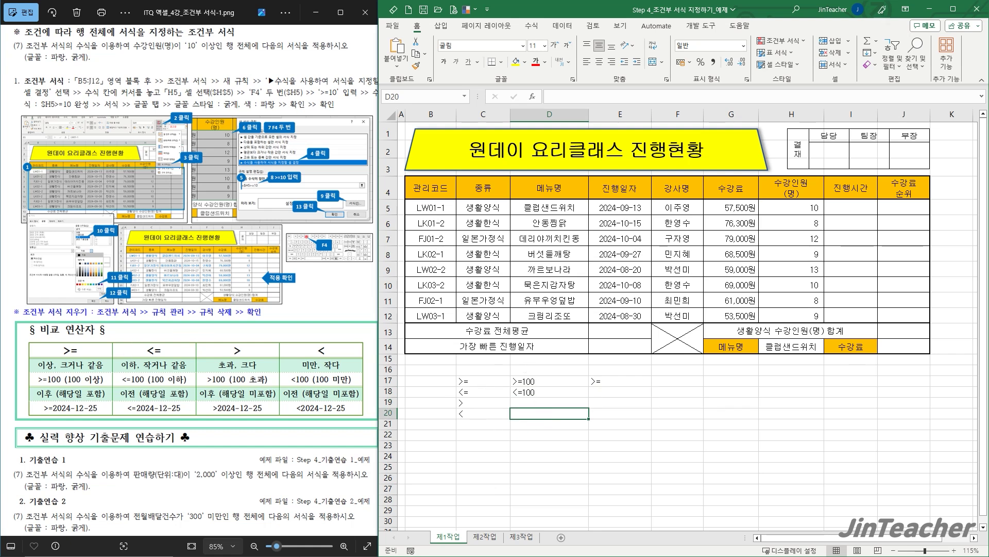
# - Start a new conditional formatting rule for B5:J12 that uses a formula to determine which cells to format
pyautogui.click(307, 189)
pyautogui.scroll(3, 265, 254)
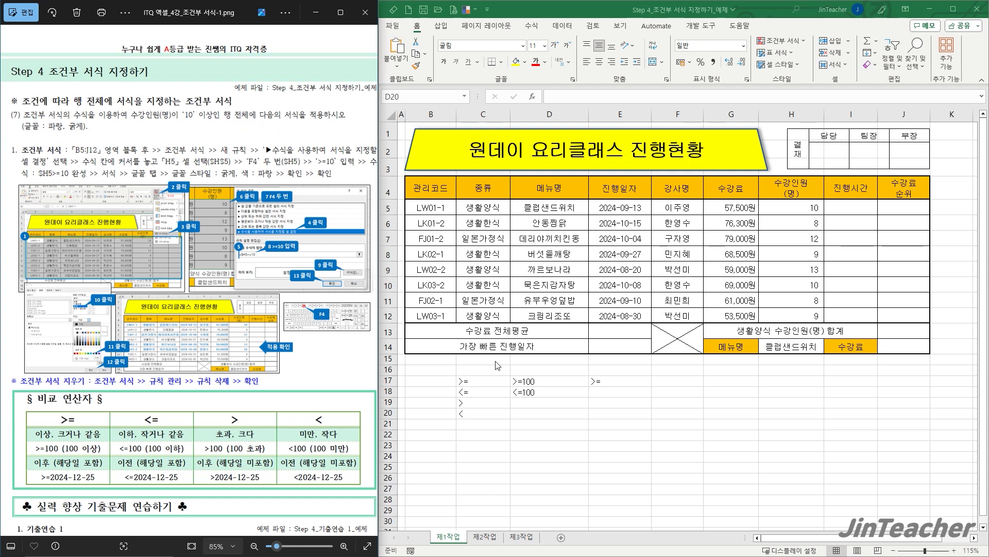
pyautogui.moveTo(428, 208); pyautogui.dragTo(909, 317)
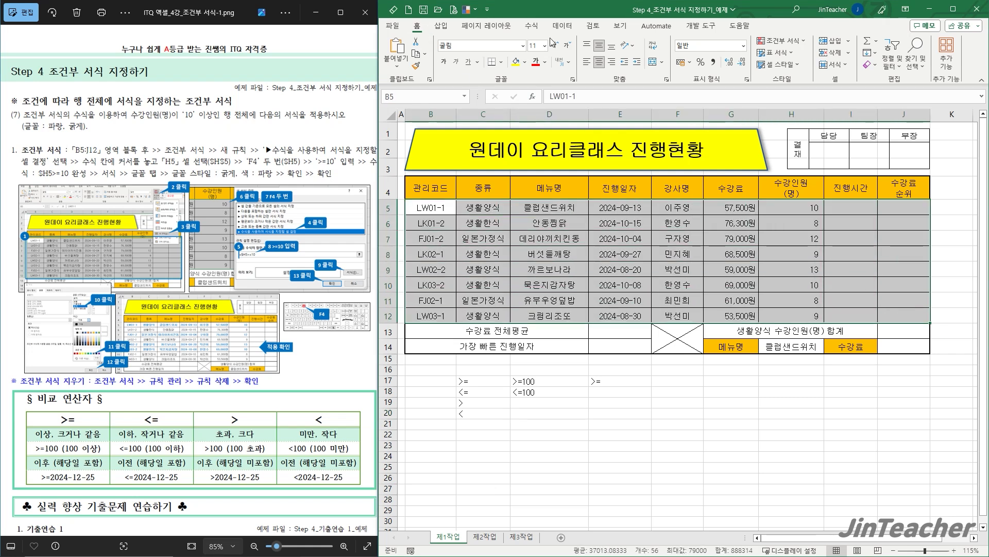
pyautogui.click(781, 40)
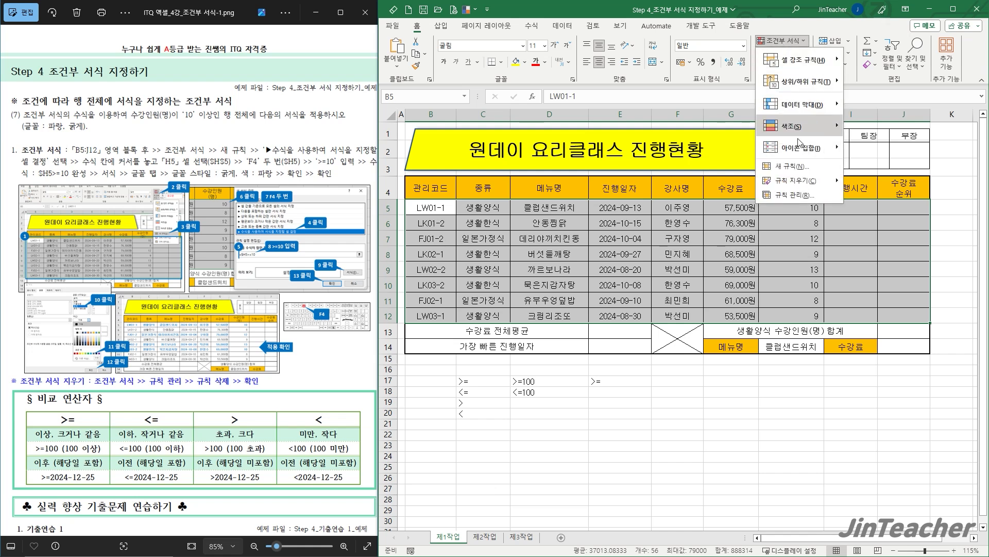
pyautogui.click(811, 168)
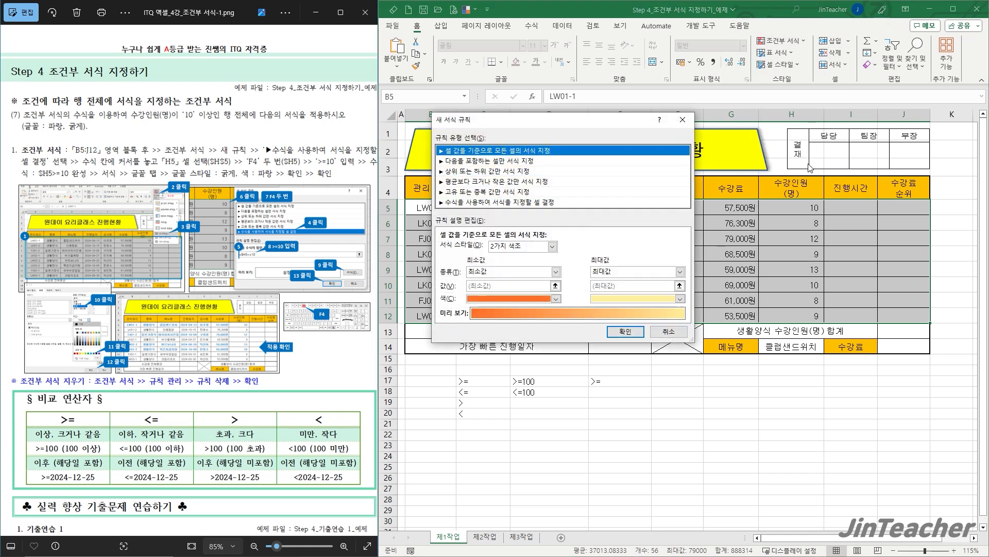
pyautogui.click(474, 203)
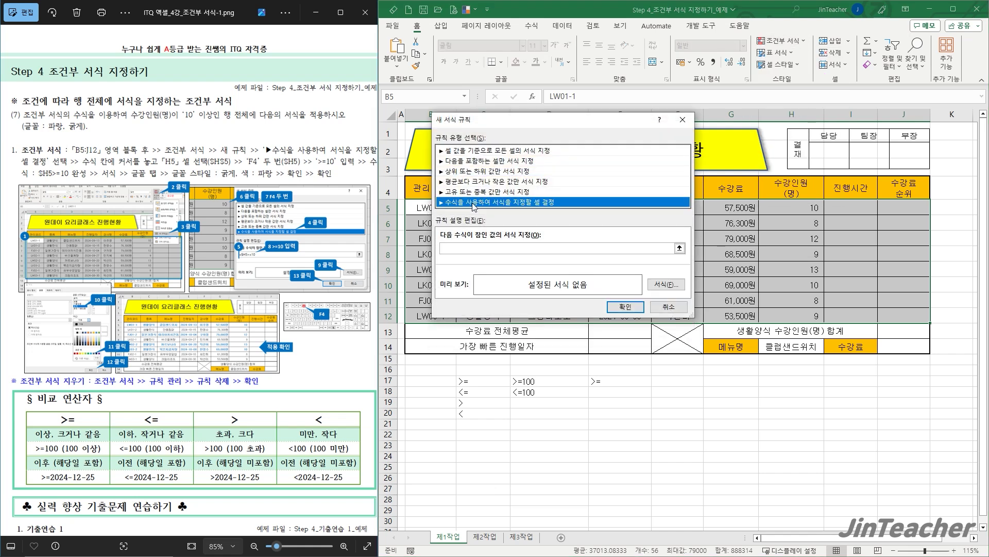
# - Set the rule's formula to =$H5>=10, referencing cell H5 with only the column locked
pyautogui.click(463, 248)
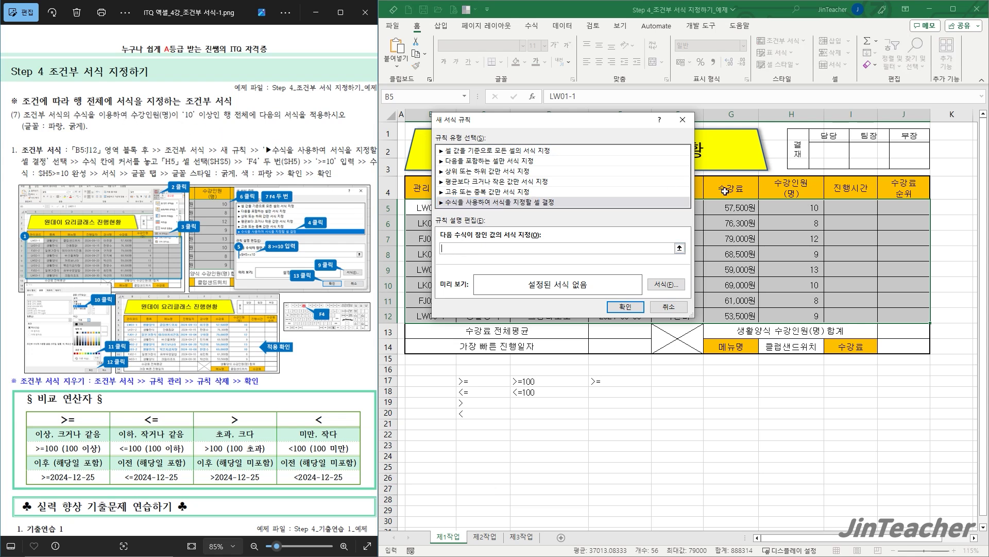
pyautogui.click(792, 206)
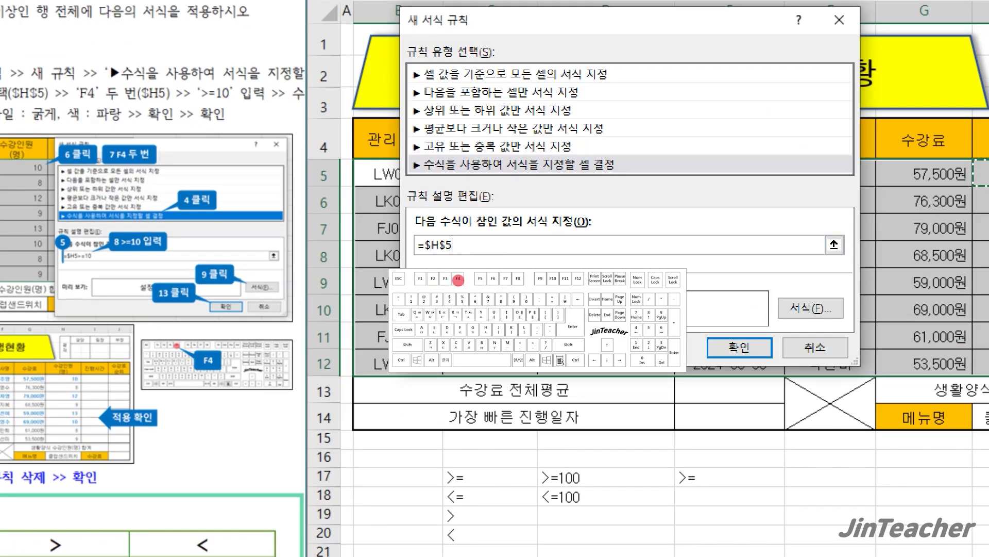
pyautogui.press('F4')
pyautogui.press('F4')
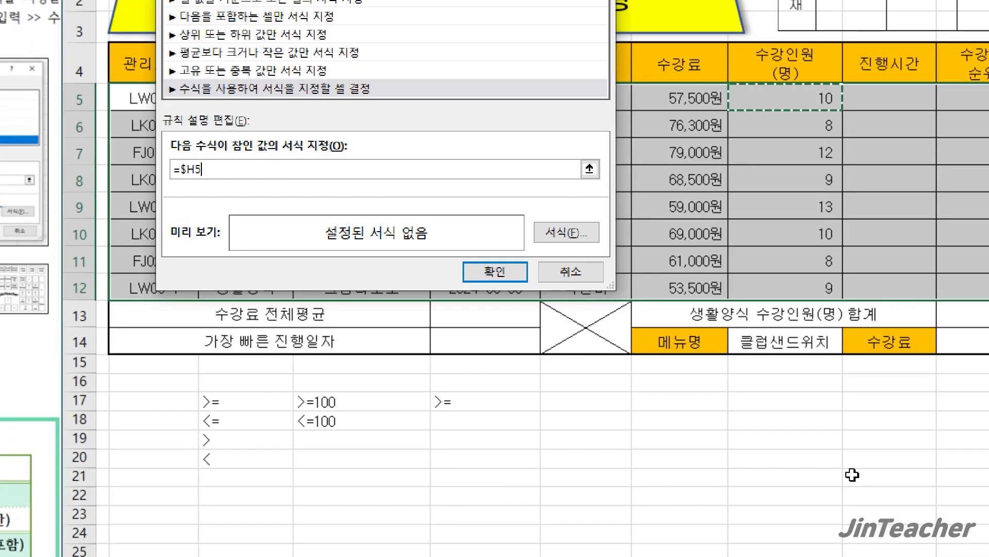
pyautogui.write('>=10')
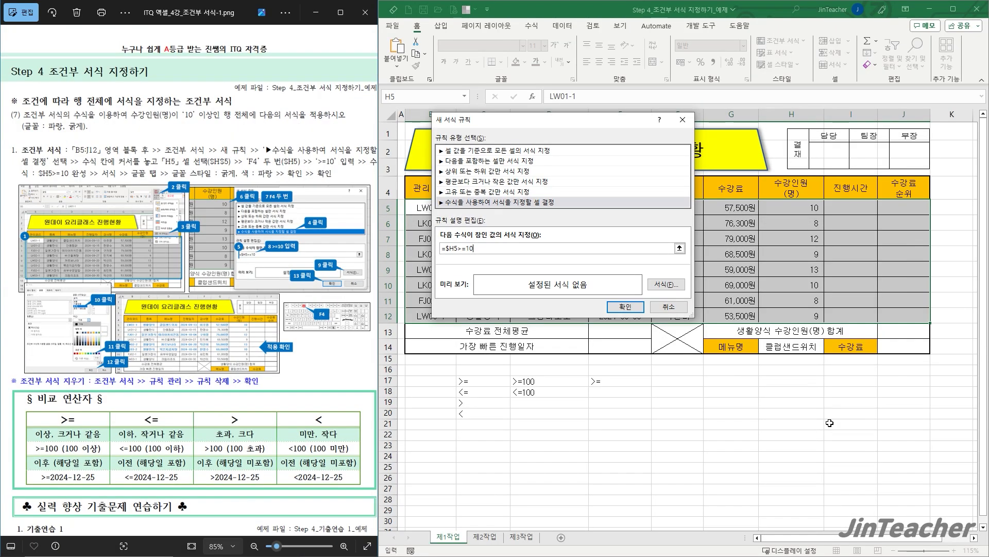
# - Give the rule a bold (굵게), standard blue font, apply it, and check the 수강인원(명) values in H5, H7 and H9
pyautogui.click(670, 285)
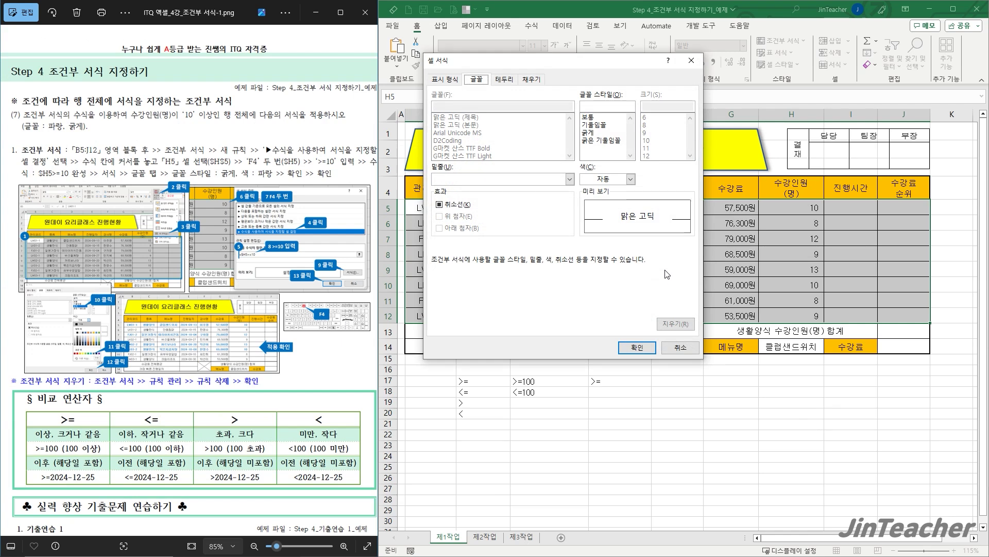
pyautogui.click(587, 140)
pyautogui.click(587, 132)
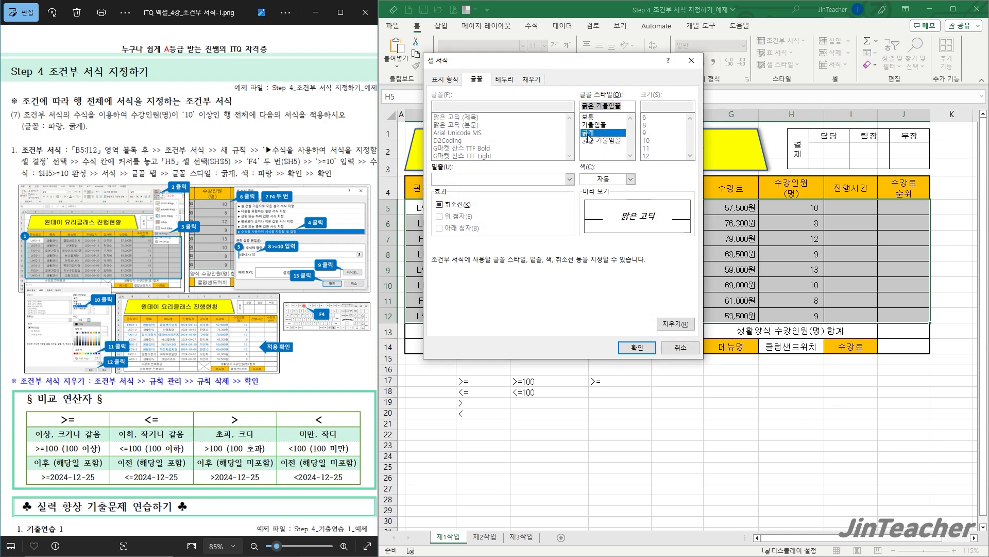
pyautogui.click(630, 179)
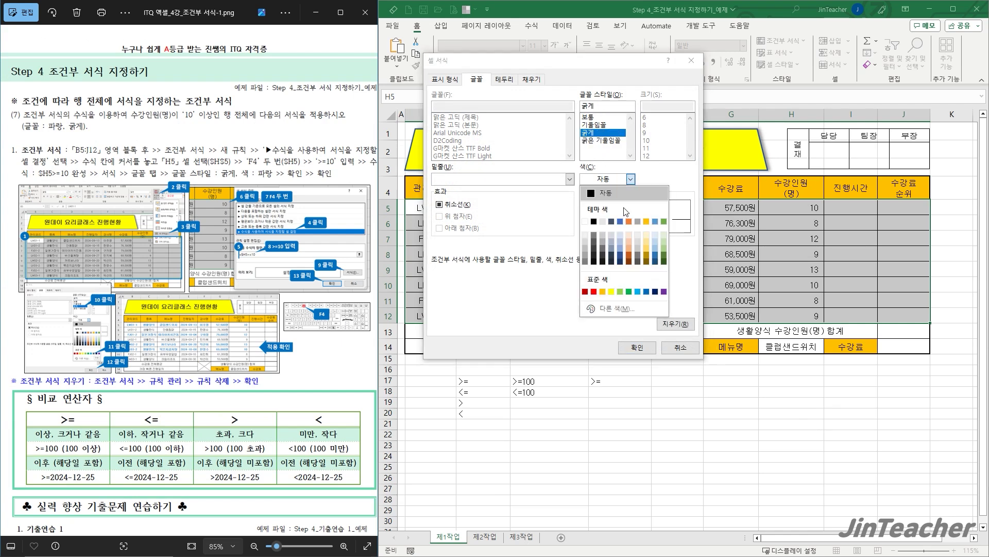
pyautogui.click(647, 292)
pyautogui.click(637, 347)
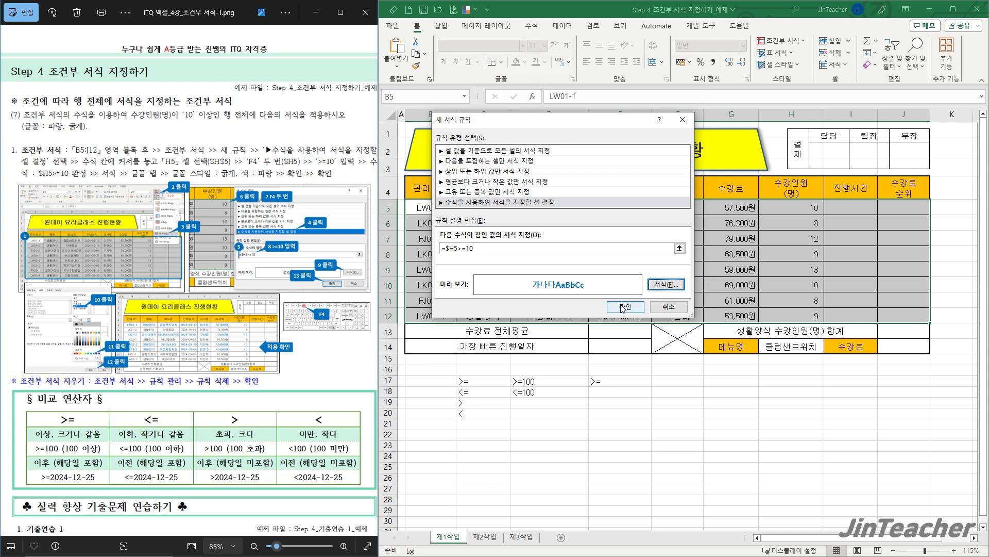
pyautogui.click(624, 307)
pyautogui.click(810, 208)
pyautogui.click(816, 242)
pyautogui.click(806, 268)
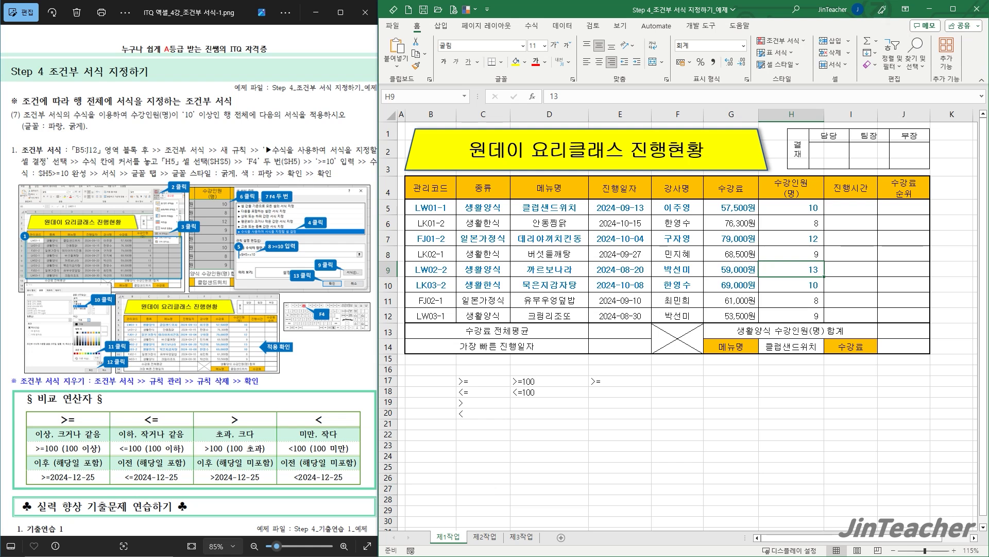
# - Delete the =$H5>=10 conditional formatting rule through the rules manager and confirm the change
pyautogui.click(799, 41)
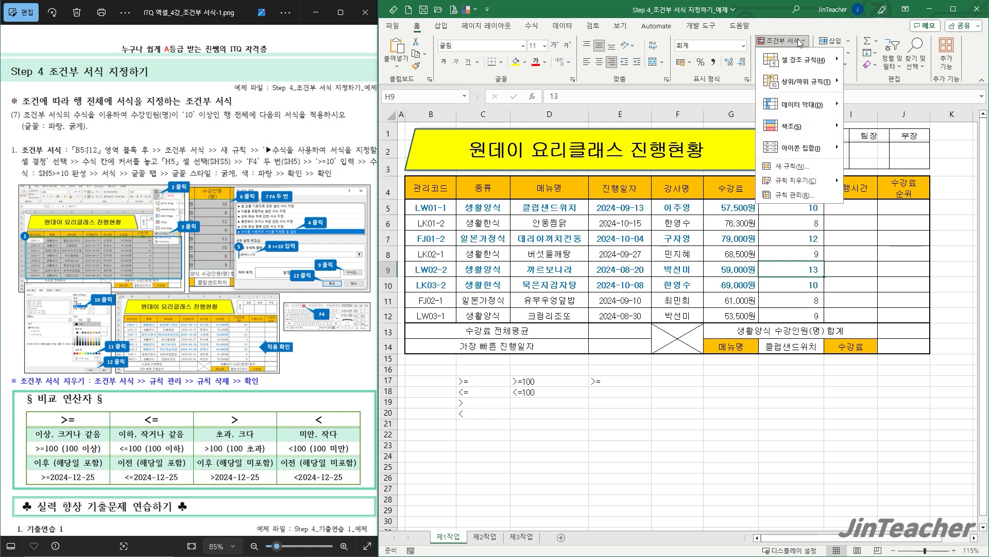
pyautogui.click(802, 196)
pyautogui.click(450, 200)
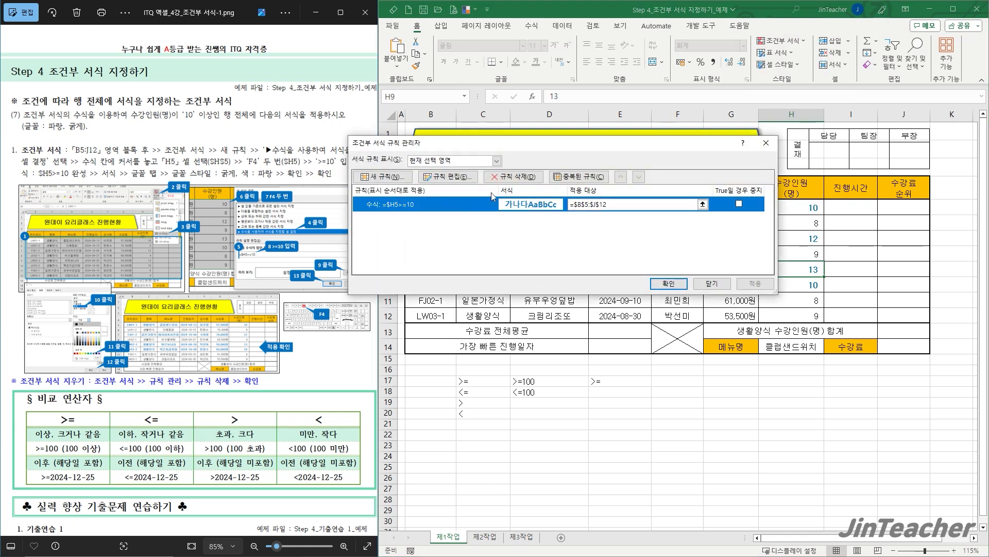
pyautogui.click(520, 178)
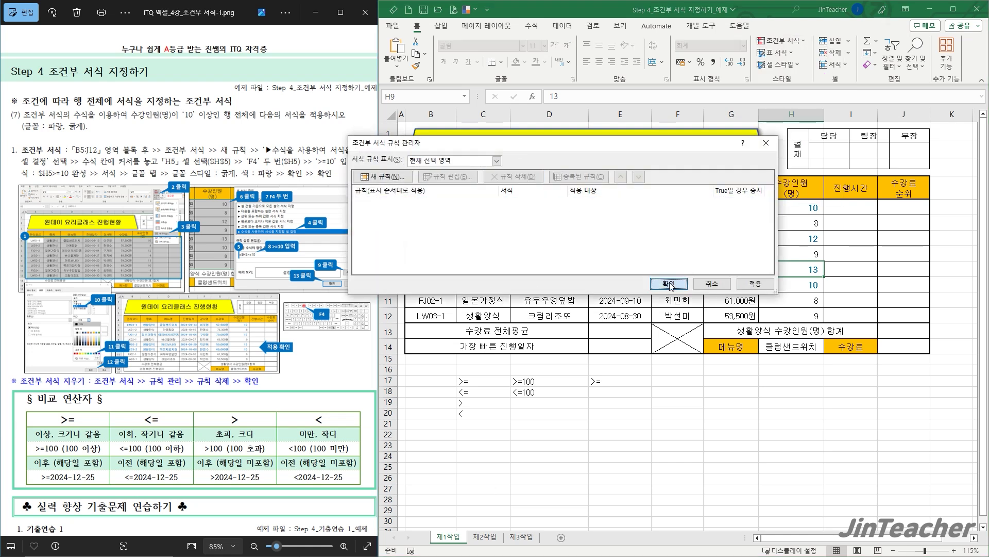
pyautogui.click(669, 283)
pyautogui.click(748, 412)
# - Create a new formula-based conditional formatting rule for B5:J12 with the formula =$H5>=10
pyautogui.moveTo(438, 208); pyautogui.dragTo(910, 316)
pyautogui.click(436, 185)
pyautogui.moveTo(435, 185); pyautogui.dragTo(913, 312)
pyautogui.moveTo(435, 208); pyautogui.dragTo(923, 308)
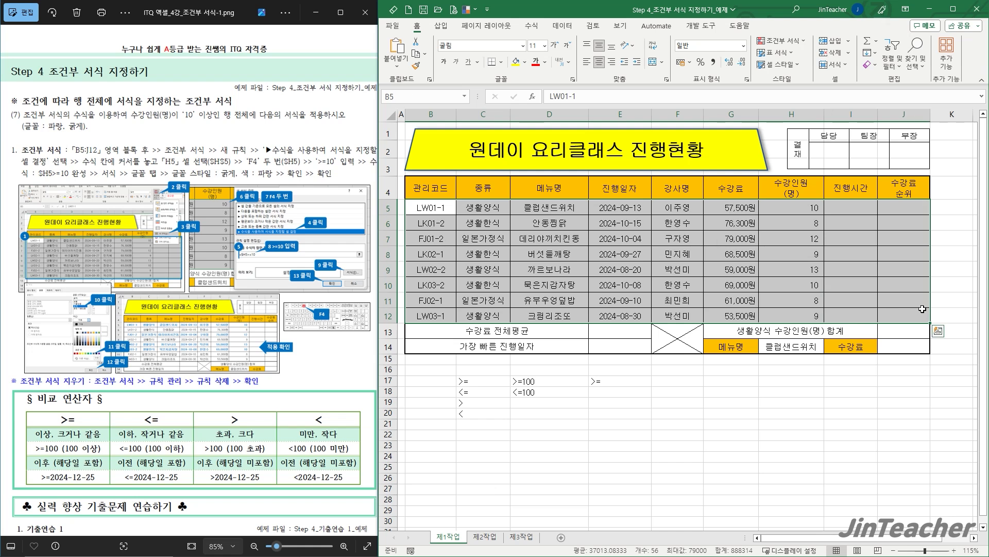
pyautogui.click(783, 40)
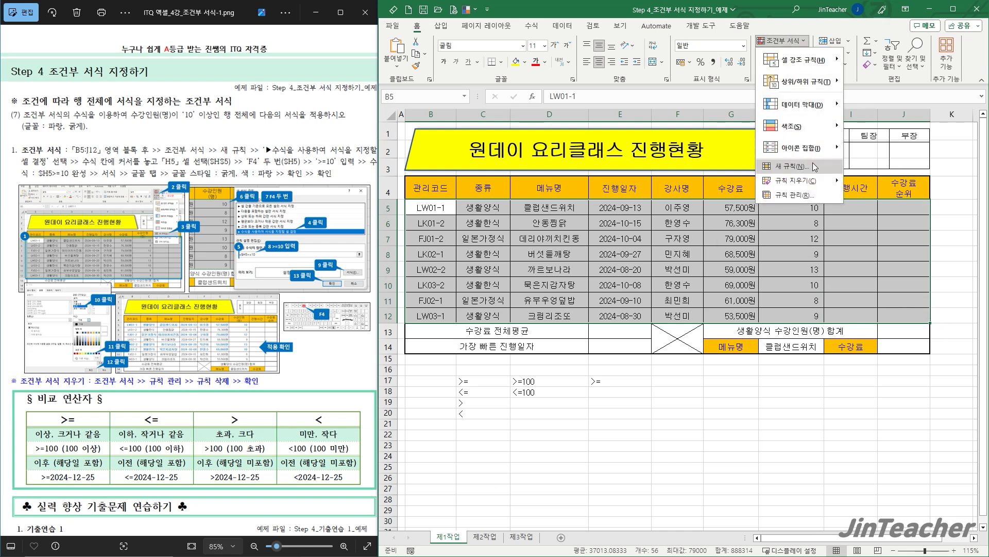
pyautogui.click(813, 165)
pyautogui.click(483, 190)
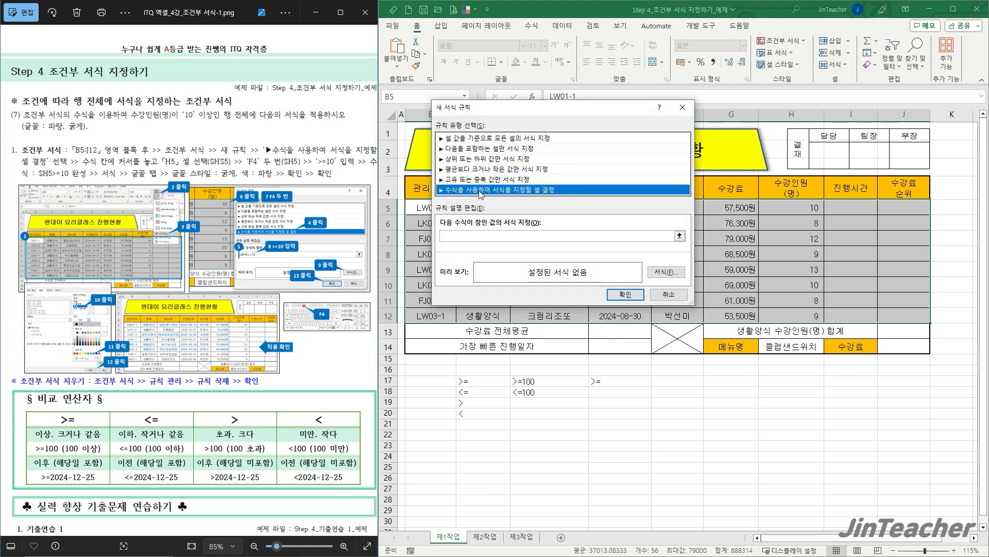
pyautogui.click(457, 237)
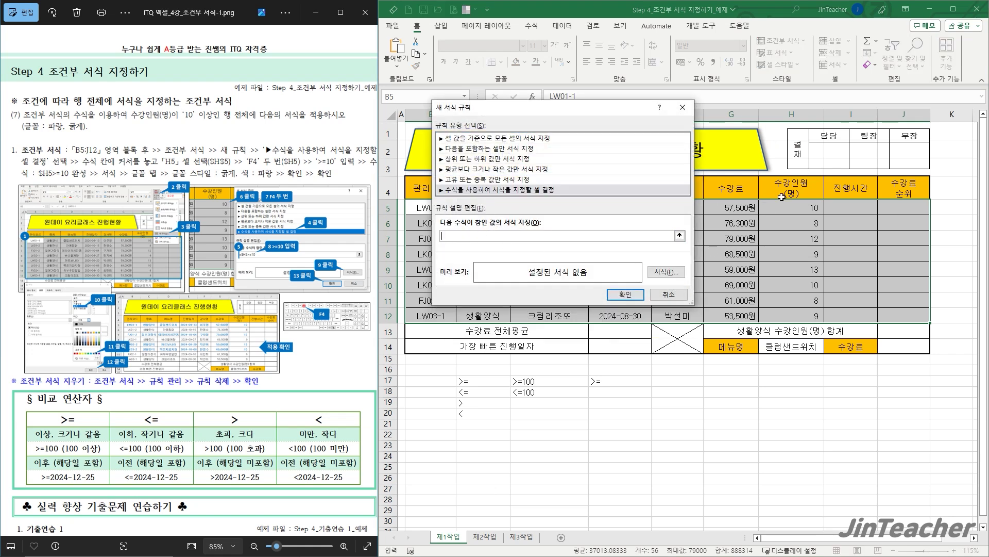
pyautogui.click(796, 207)
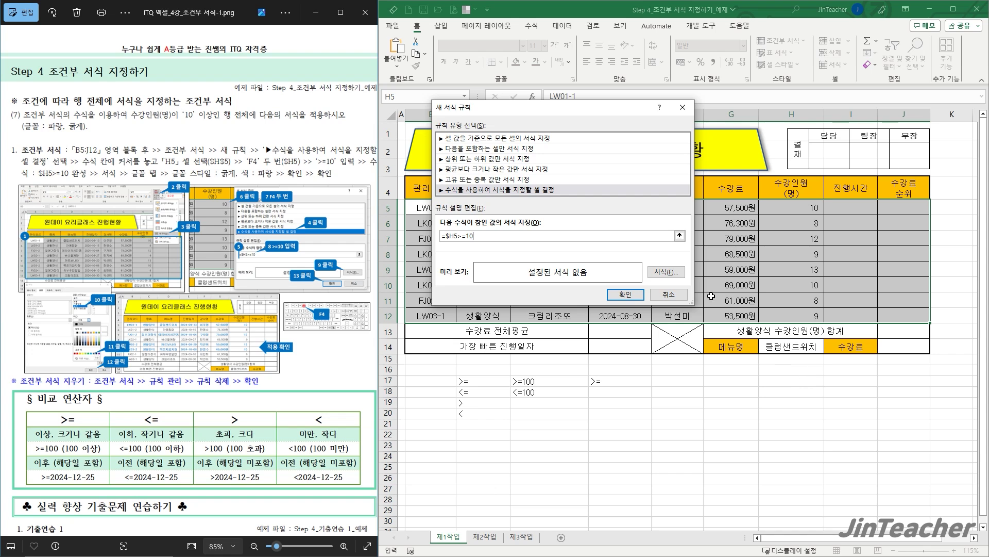
# - Give the =$H5>=10 rule a bold (굵게), standard blue font and apply it to the cooking class rows
pyautogui.click(667, 271)
pyautogui.click(603, 120)
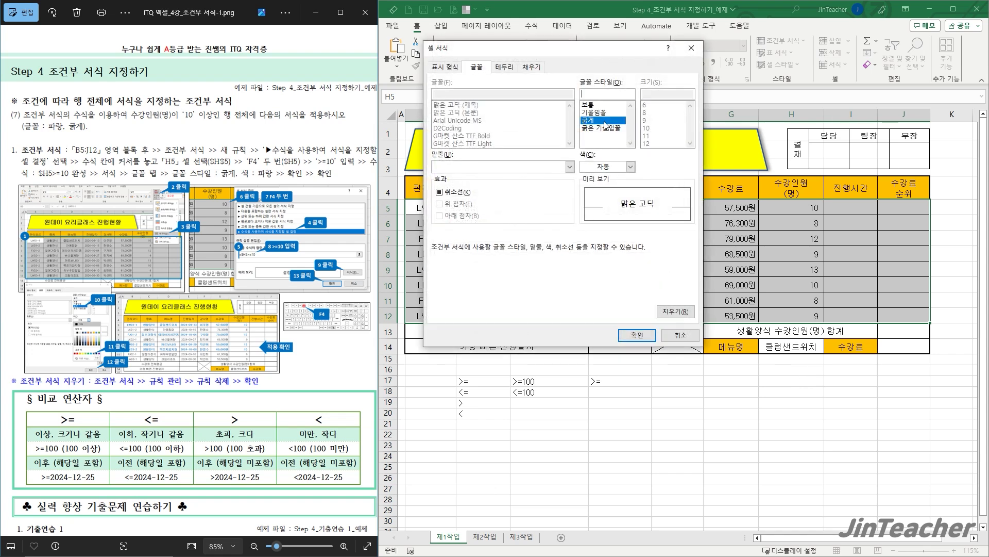
pyautogui.click(630, 166)
pyautogui.click(646, 279)
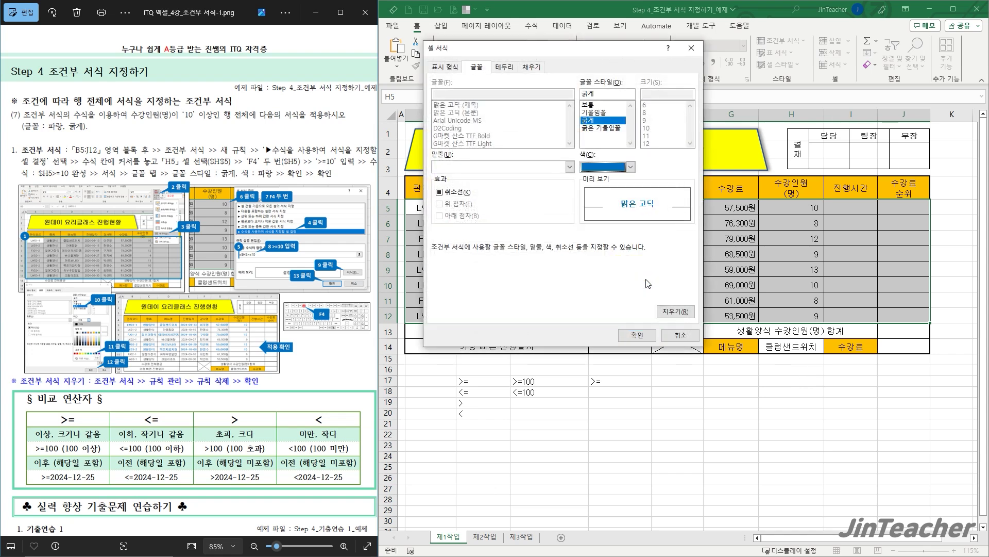
pyautogui.click(642, 336)
pyautogui.click(641, 300)
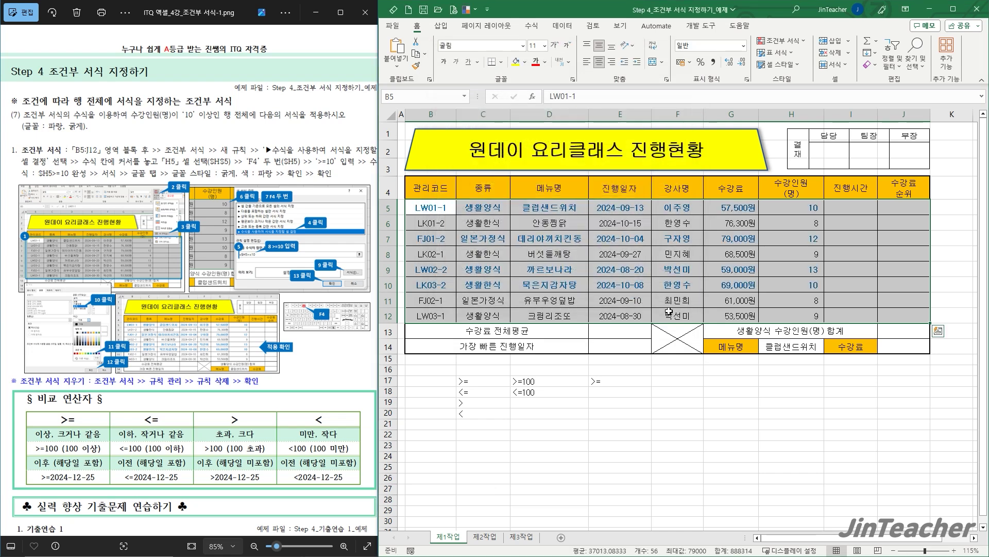
pyautogui.click(743, 395)
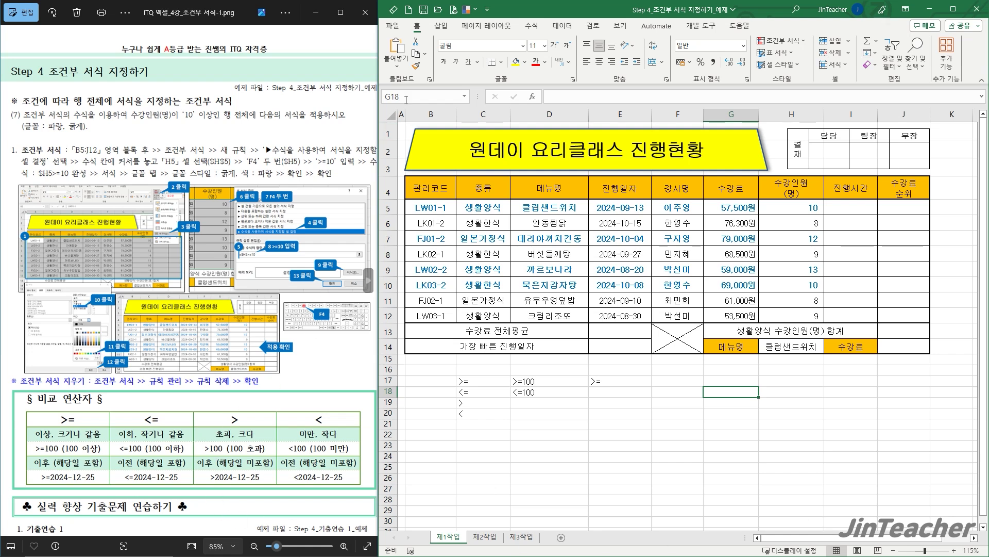
# - Open the workbook Step 4_기출연습 1_예제, dock its window beside the instruction image, and bring the 기출연습 1 task into view
pyautogui.click(438, 9)
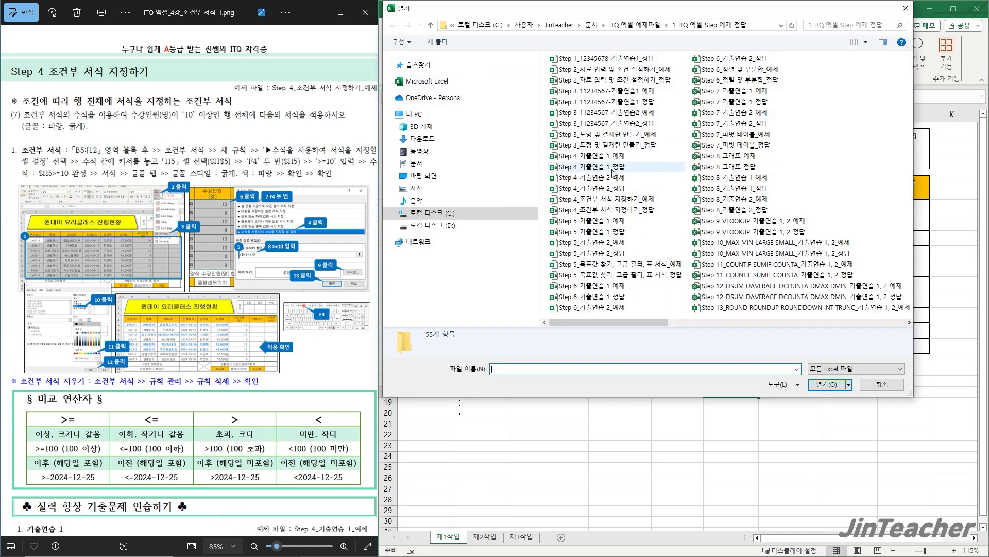
pyautogui.click(592, 155)
pyautogui.click(828, 384)
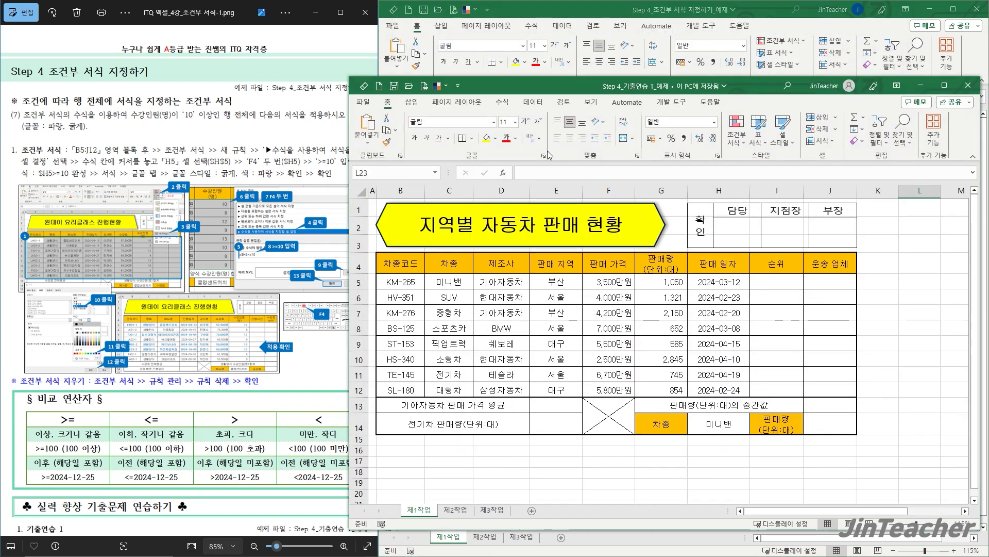
pyautogui.press('super+Right')
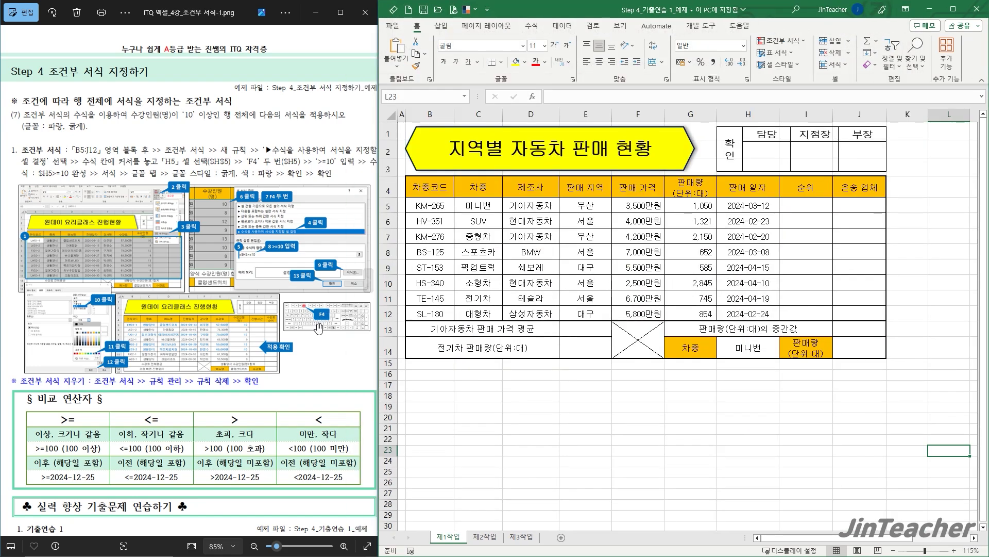
pyautogui.scroll(-1, 299, 361)
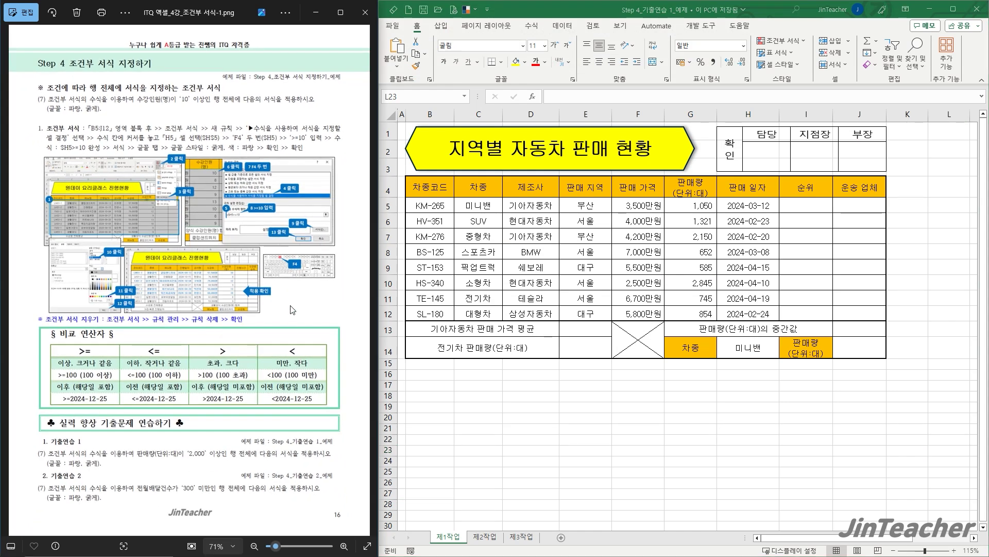
pyautogui.scroll(1, 225, 449)
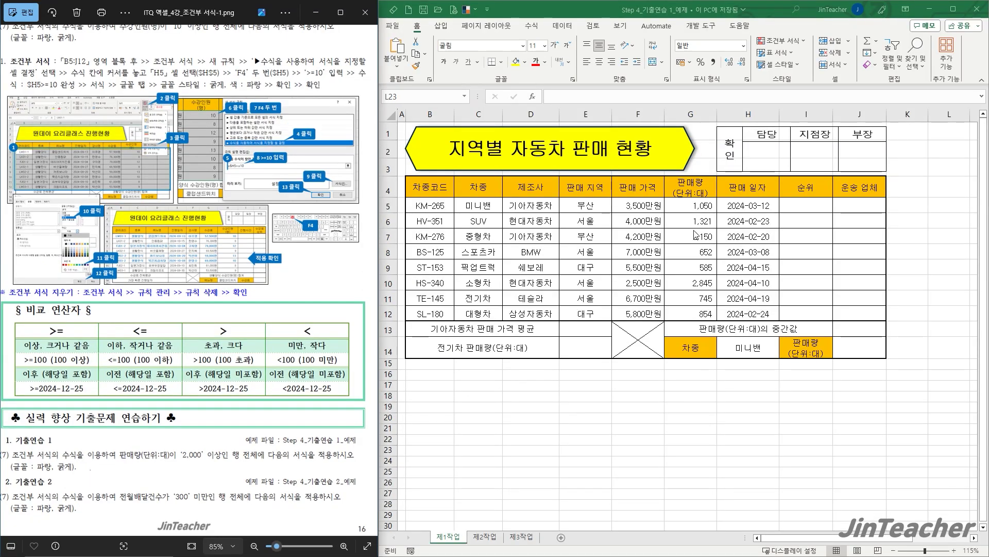
# - Locate the 판매량(단위:대) values in column G and start a new formula-based conditional formatting rule for B5:J12
pyautogui.click(698, 115)
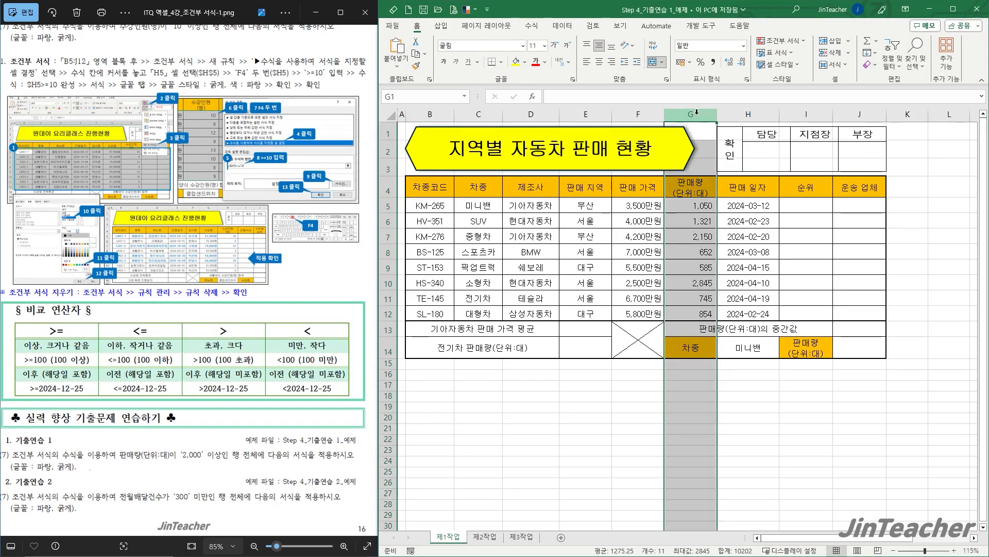
pyautogui.click(702, 217)
pyautogui.click(695, 204)
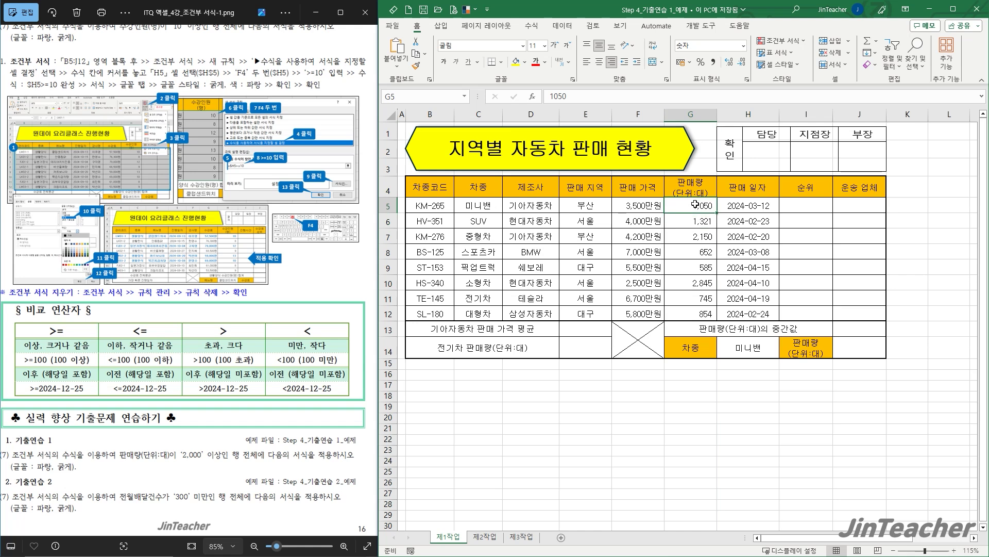
pyautogui.moveTo(417, 205); pyautogui.dragTo(866, 313)
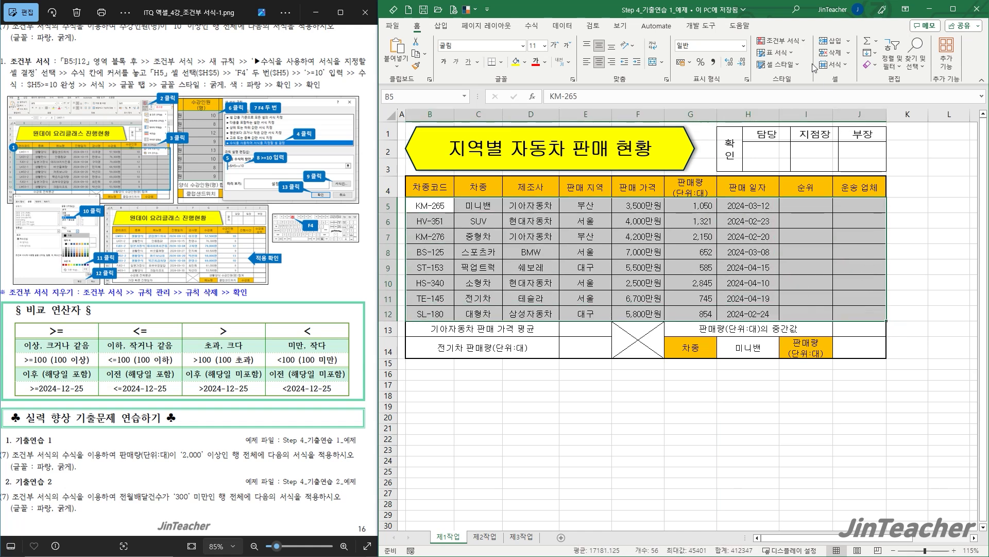
pyautogui.click(785, 41)
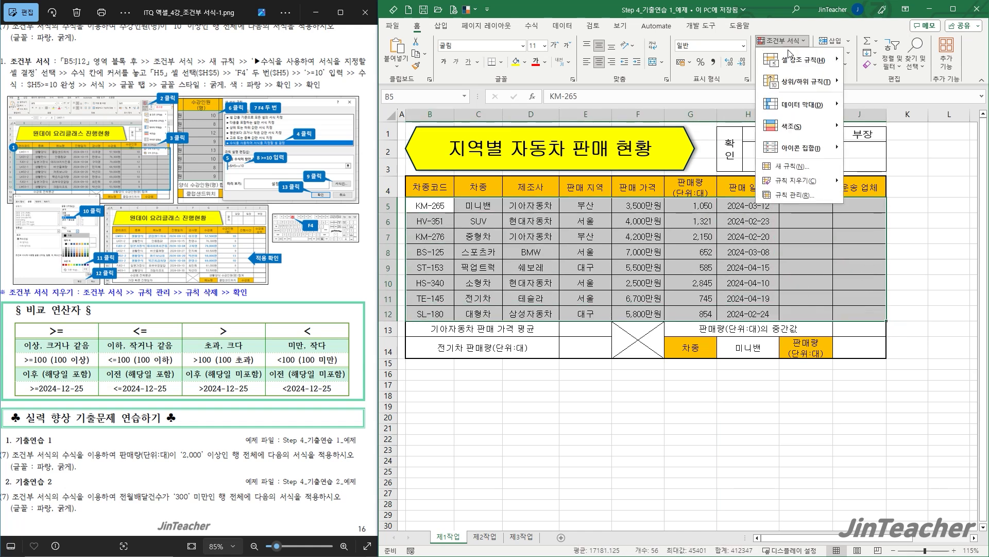
pyautogui.click(794, 166)
pyautogui.click(485, 178)
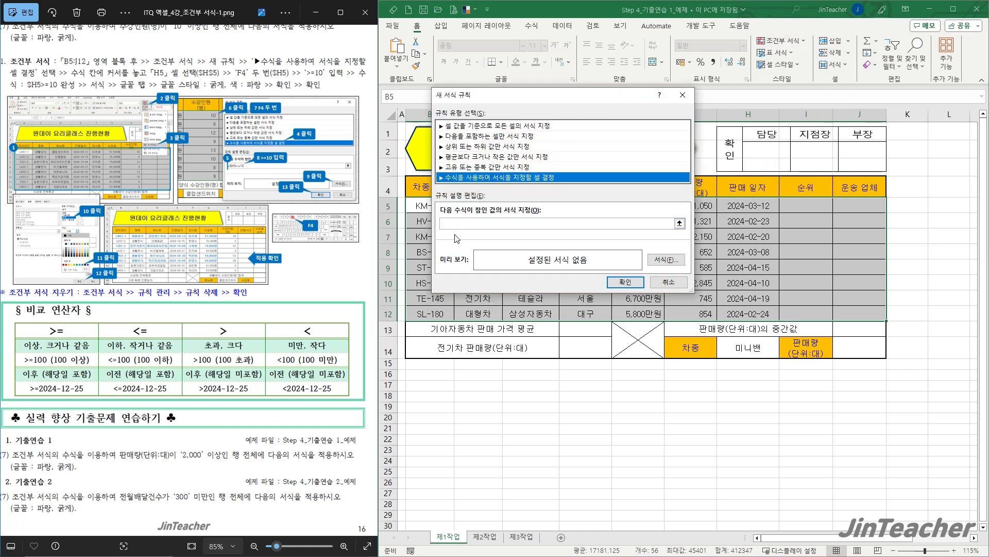
# - Set the rule's formula to =$G5>=2000, referencing cell G5 with only the column locked
pyautogui.click(463, 223)
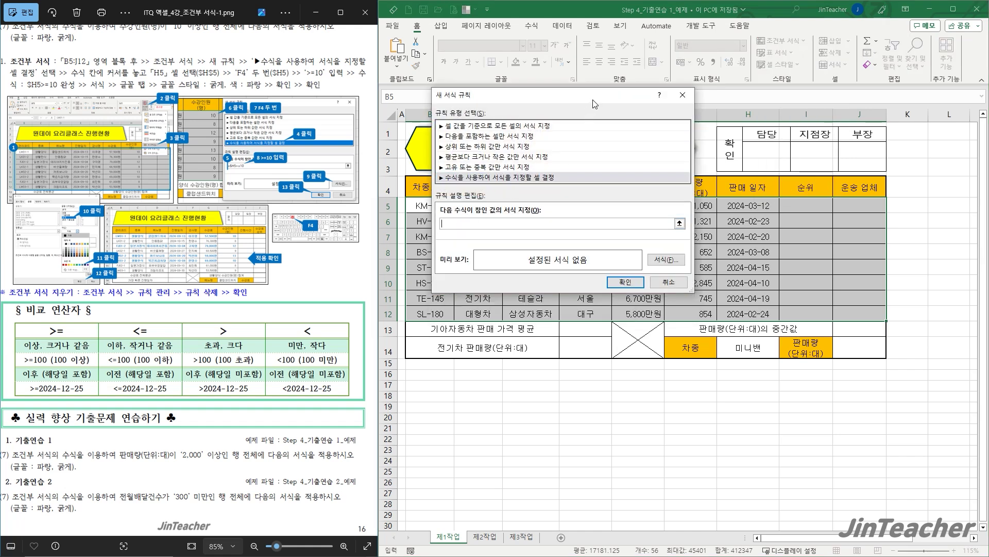
pyautogui.moveTo(592, 100); pyautogui.dragTo(519, 109)
pyautogui.click(703, 209)
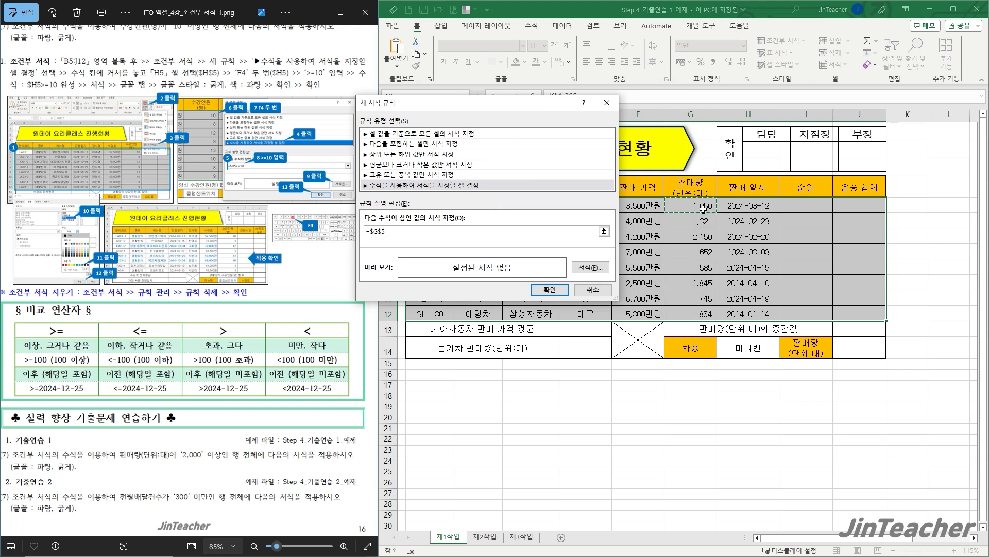
pyautogui.press('F4')
pyautogui.press('F4')
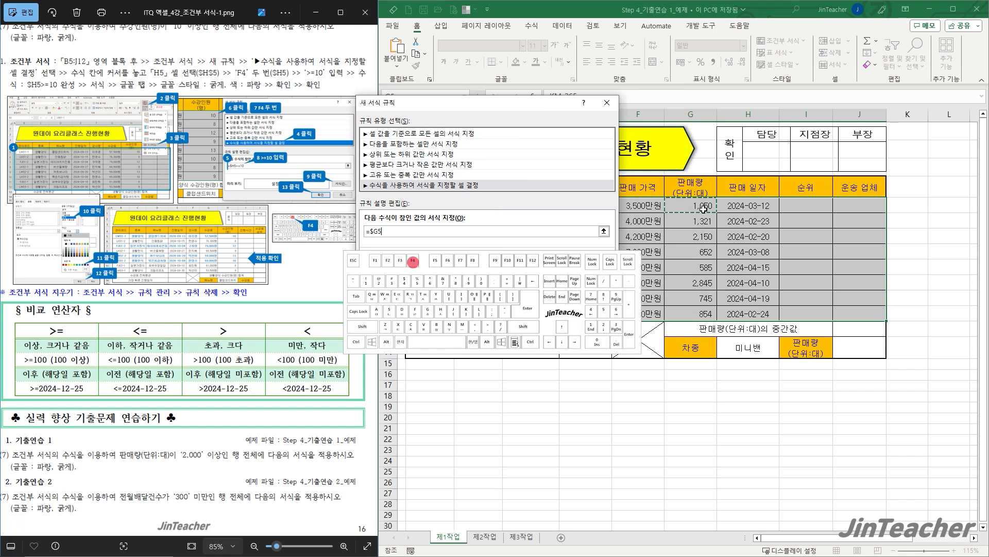
pyautogui.write('>=2000')
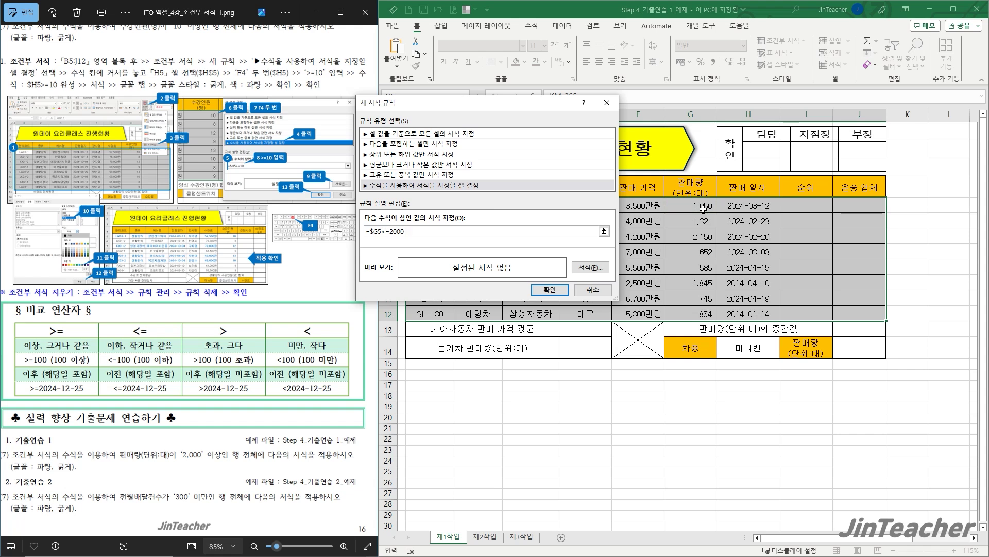
# - Give the =$G5>=2000 rule a bold (굵게), standard blue font, apply it, and check the 판매량 values in G7 and G10
pyautogui.click(591, 267)
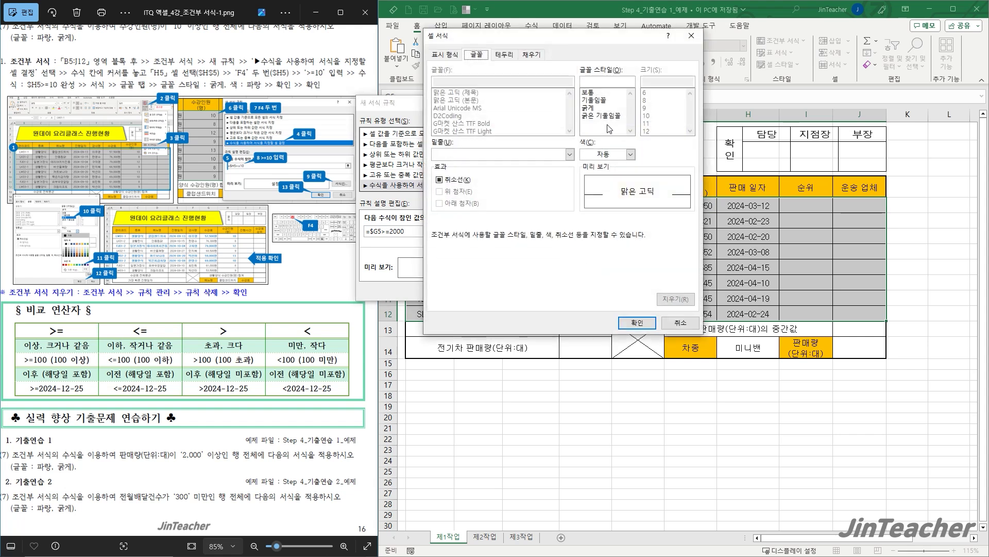
pyautogui.click(599, 108)
pyautogui.click(631, 154)
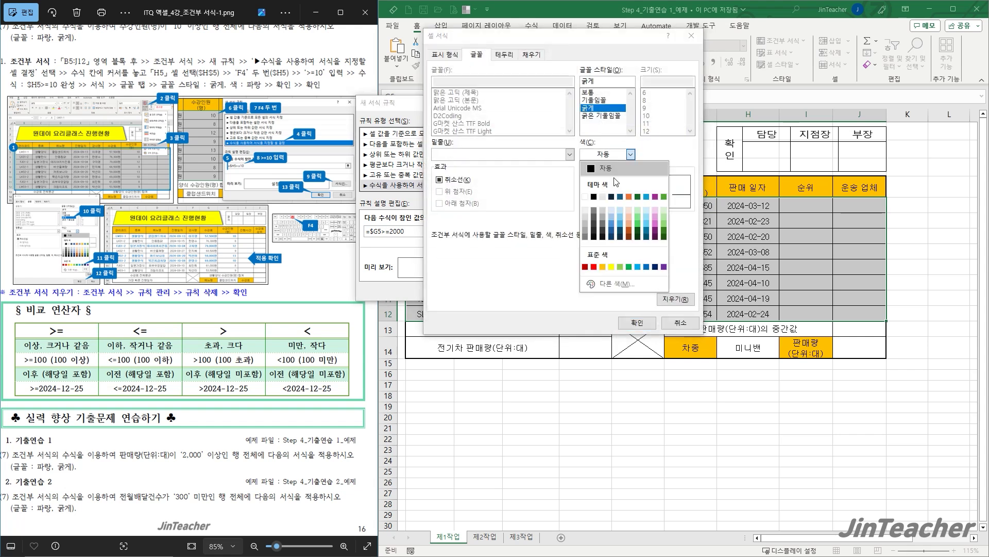
pyautogui.click(647, 266)
pyautogui.click(637, 323)
pyautogui.click(554, 290)
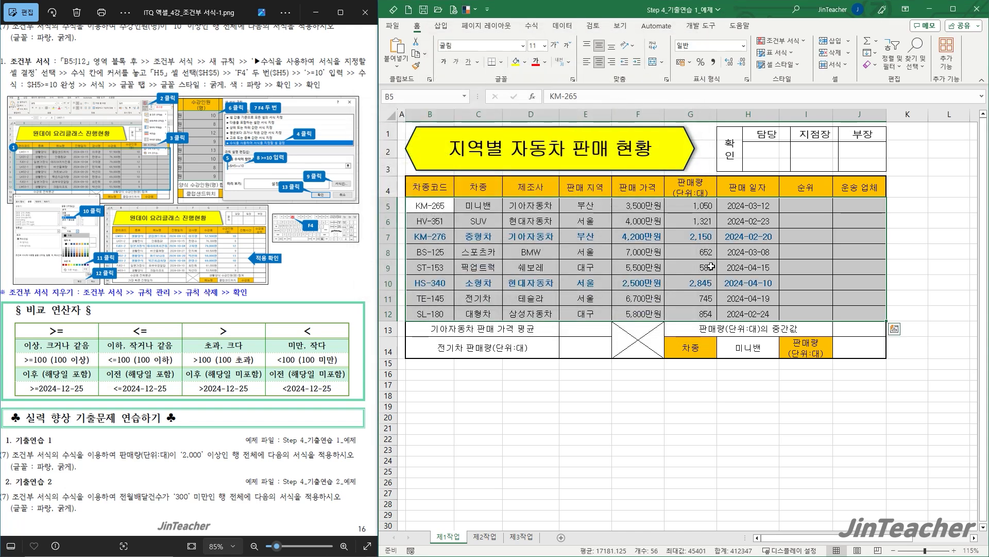
pyautogui.click(702, 238)
pyautogui.click(691, 283)
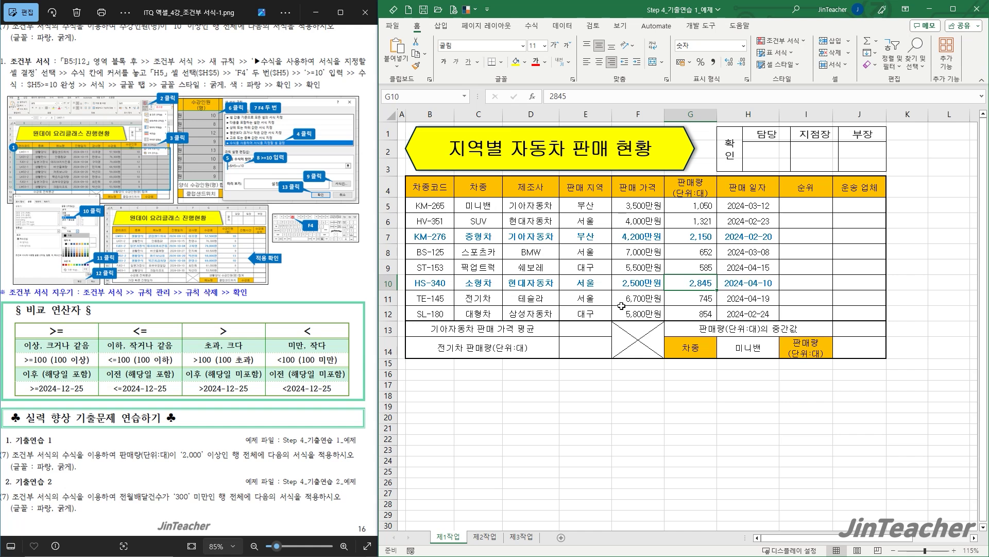
# - Bring the 기출연습 2 task into view and open the workbook Step 4_기출연습 2_예제
pyautogui.moveTo(185, 456); pyautogui.dragTo(190, 435)
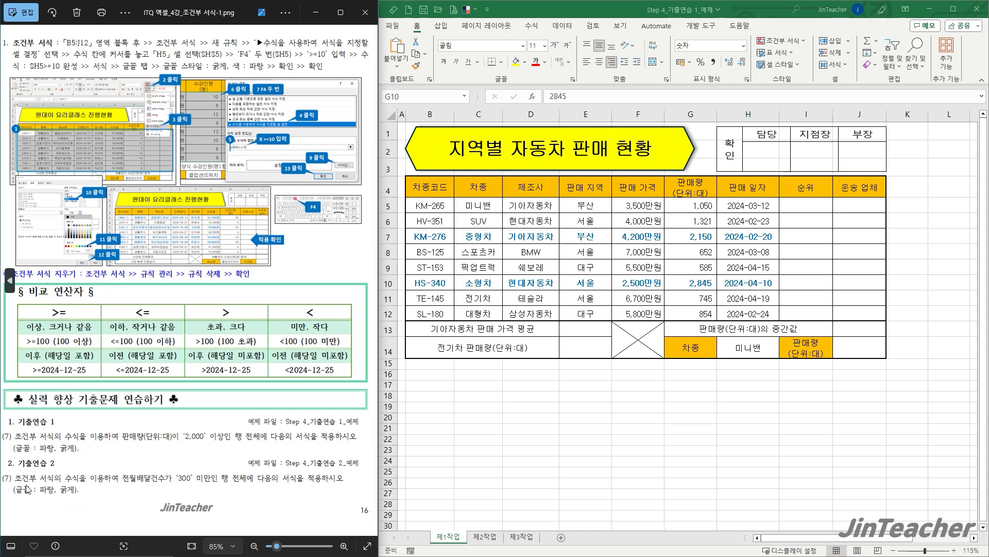
pyautogui.click(439, 14)
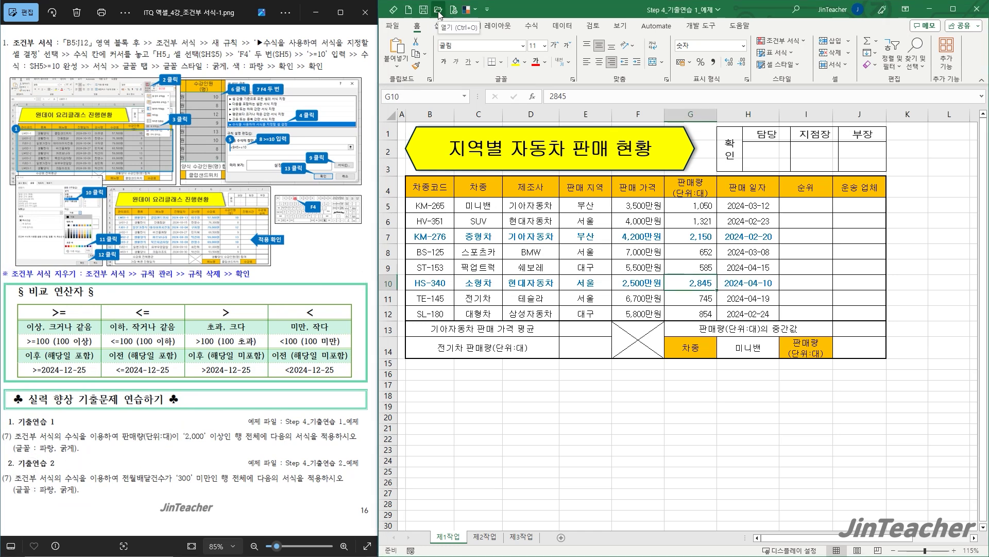
pyautogui.click(439, 15)
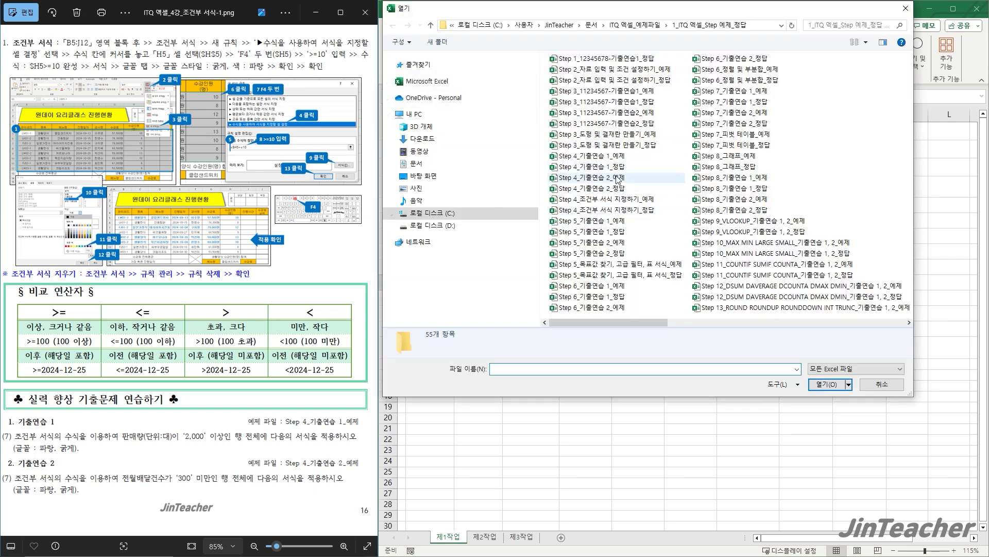
pyautogui.click(592, 156)
pyautogui.click(826, 384)
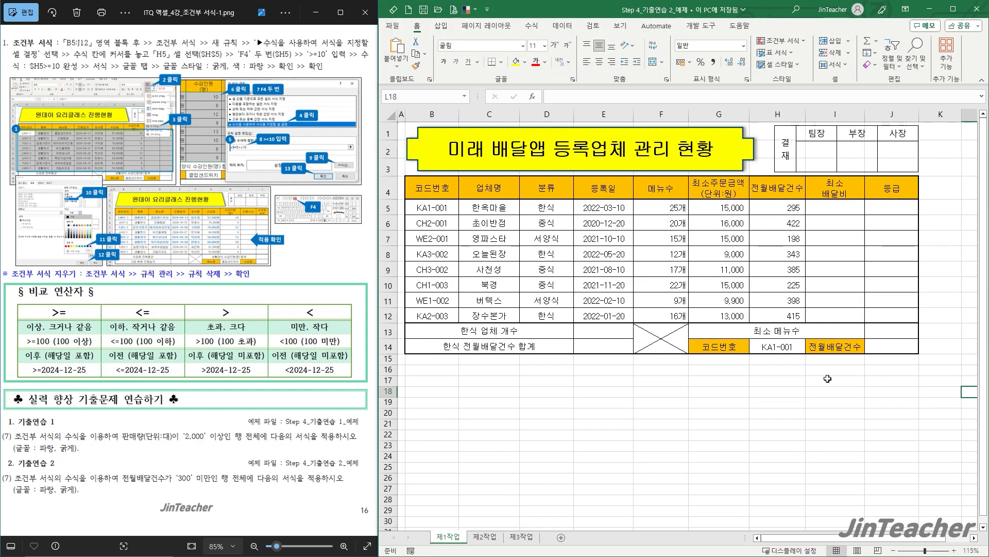
# - Locate the 전월배달건수 column H and its first data cell H5 in the delivery app table
pyautogui.click(603, 445)
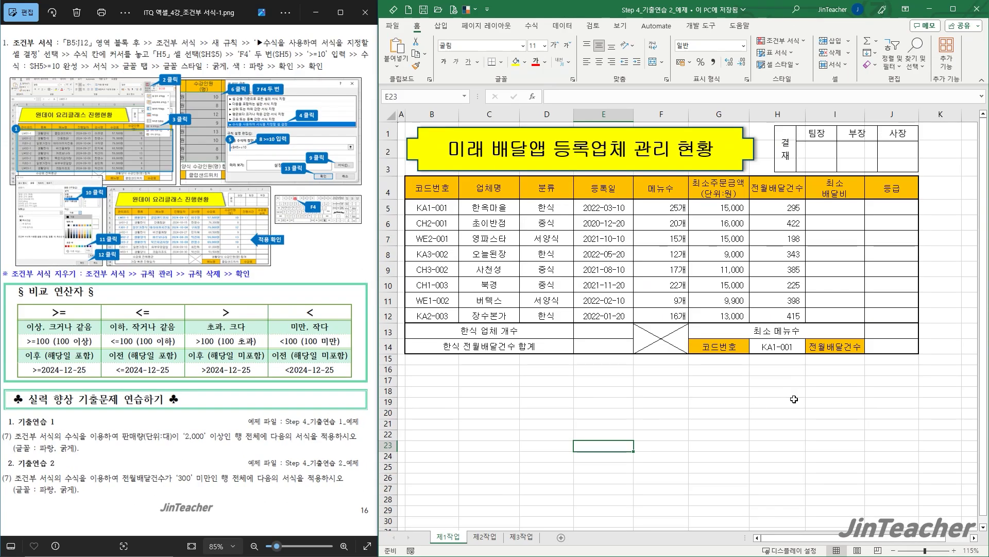
pyautogui.click(767, 393)
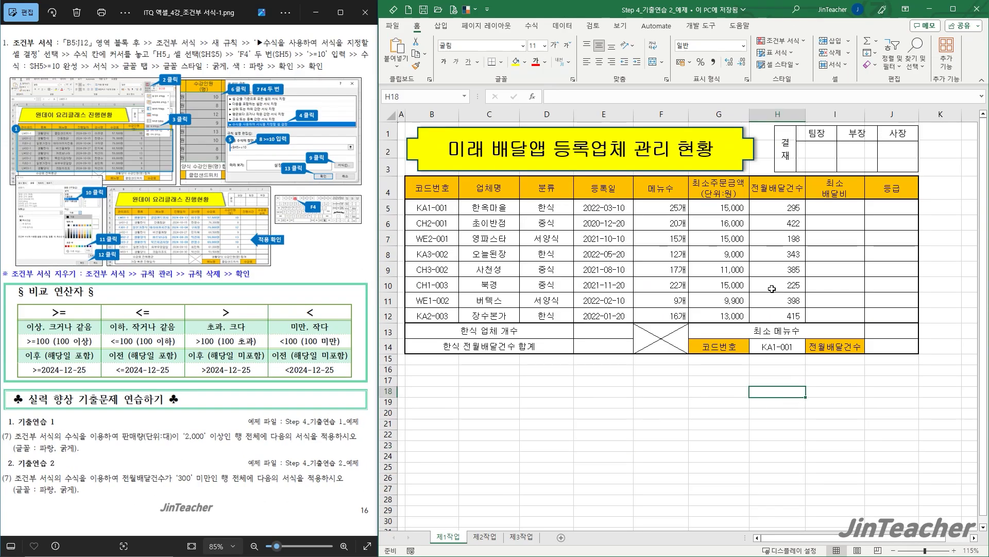
pyautogui.click(785, 209)
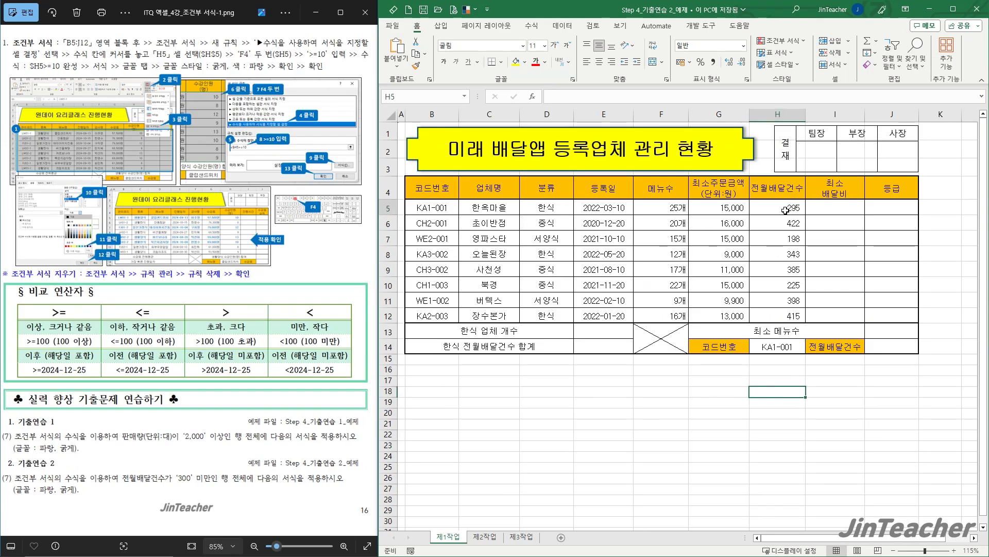
pyautogui.click(782, 114)
pyautogui.click(705, 426)
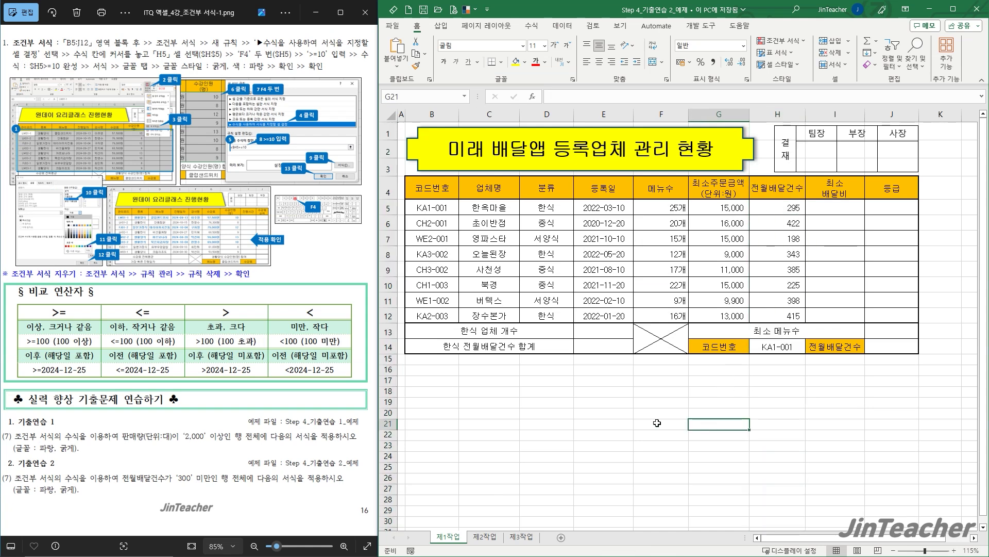
# - Start a new conditional formatting rule for the delivery app data B5:J12, using the formula-based rule type (수식을 사용하여 서식을 지정할 셀 결정)
pyautogui.moveTo(443, 213); pyautogui.dragTo(892, 309)
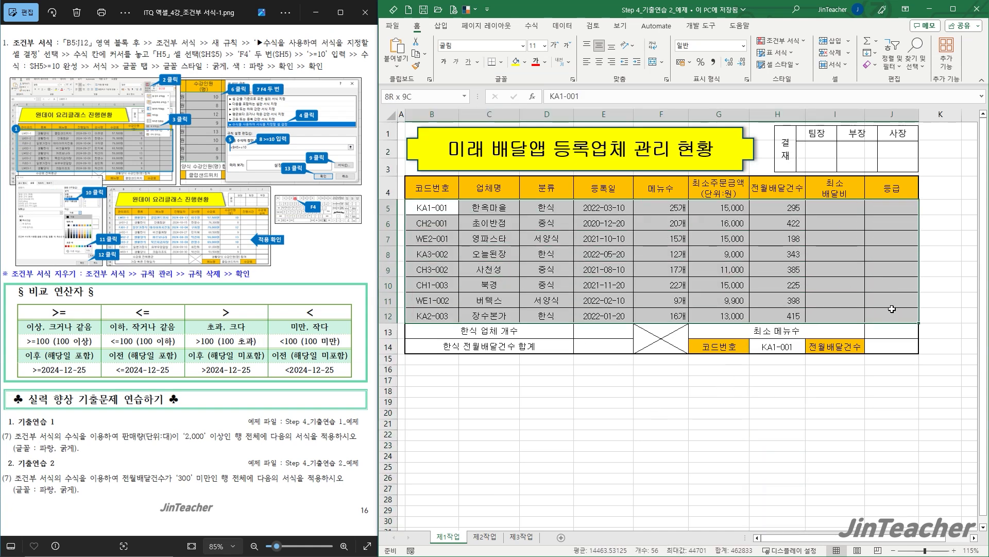
pyautogui.click(780, 40)
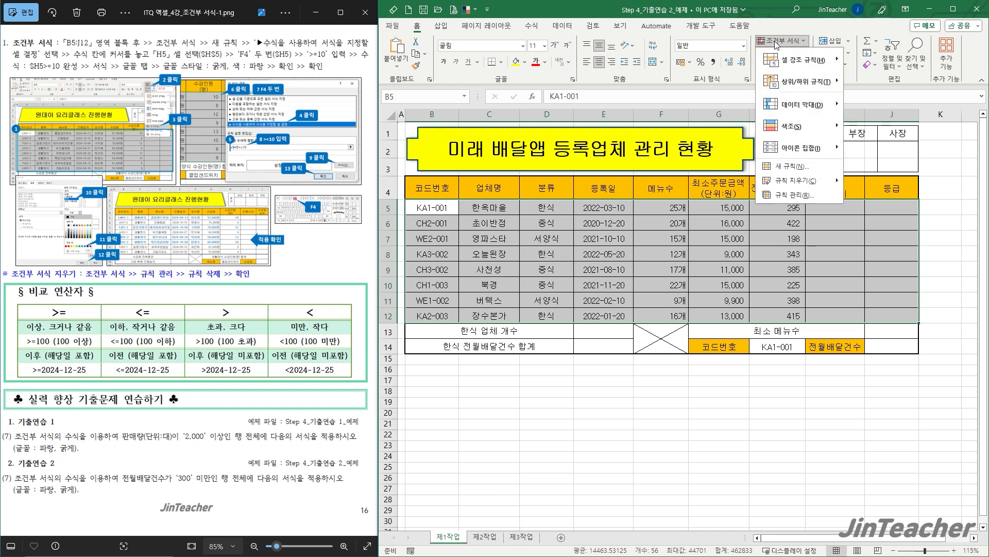
pyautogui.click(783, 166)
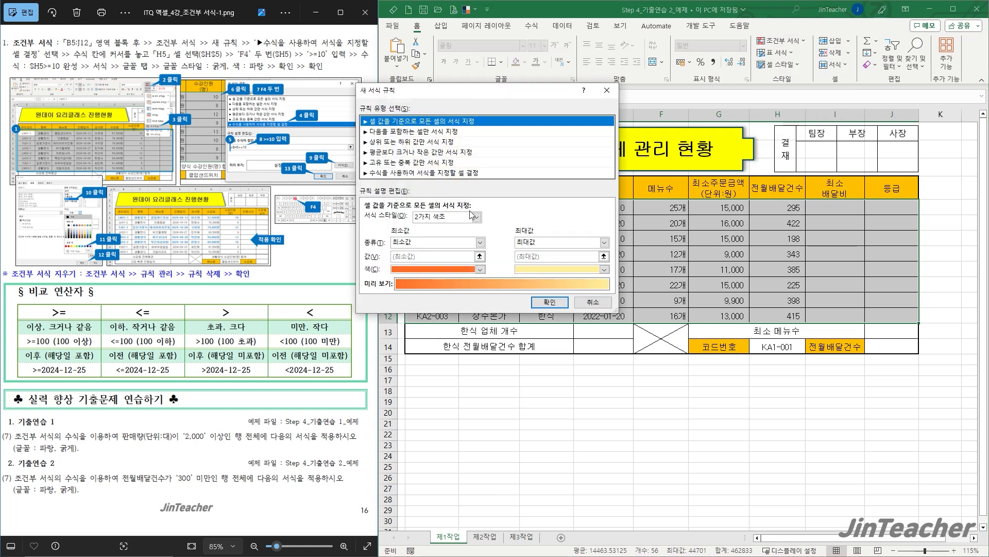
pyautogui.click(431, 173)
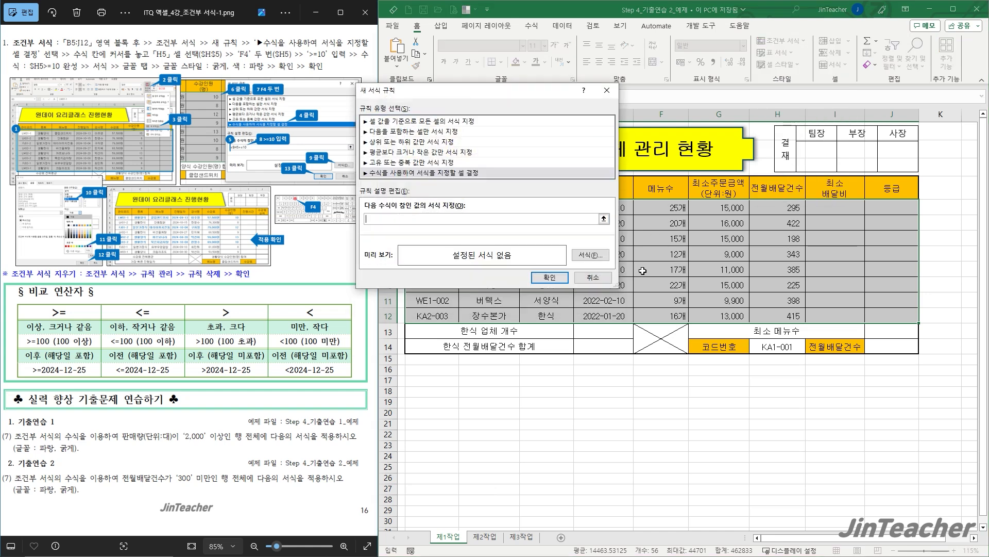
# - Set the rule's formula to =$H5<300, referencing cell H5 with only the column locked
pyautogui.click(789, 207)
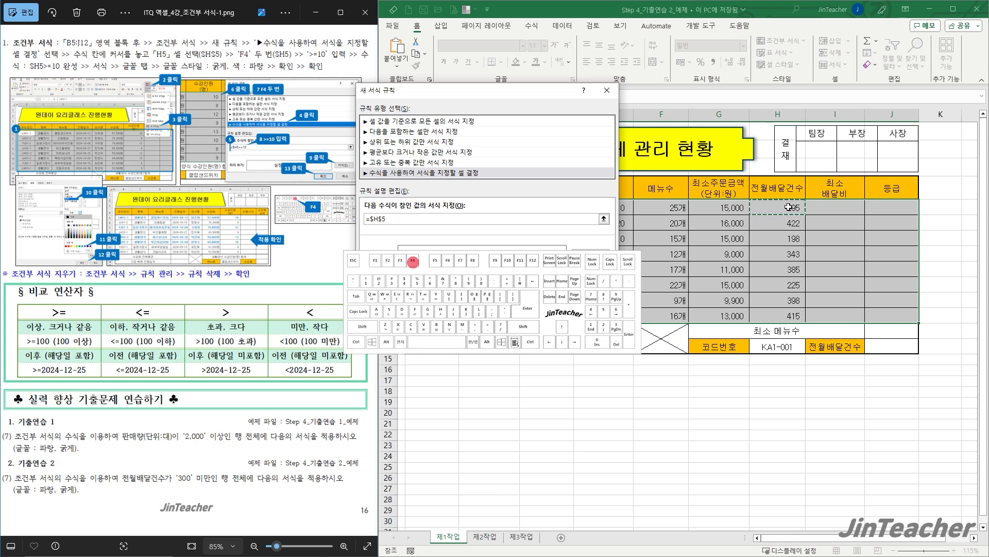
pyautogui.press('F4')
pyautogui.press('F4')
pyautogui.write('<300')
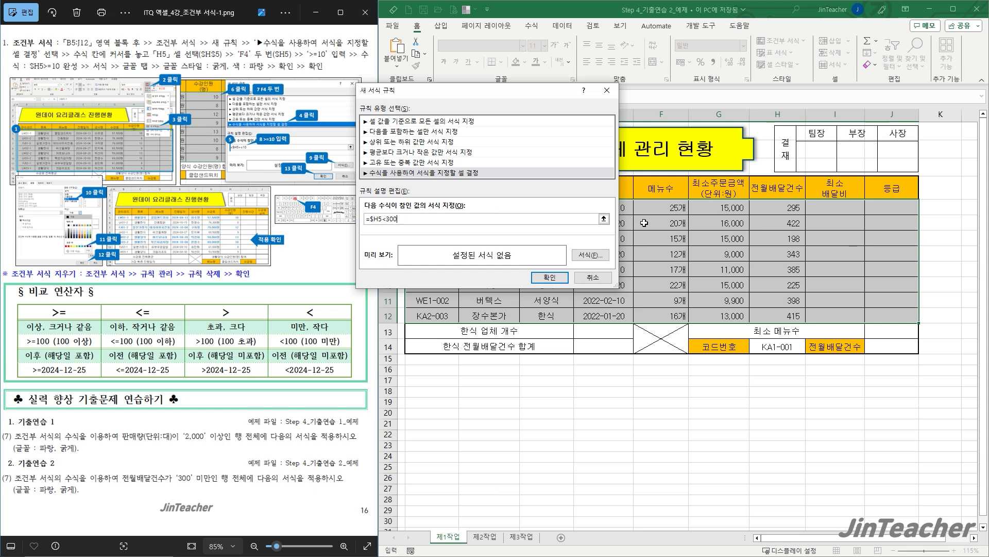
# - Give the =$H5<300 rule a bold (굵게), standard blue font, apply it, and check the 전월배달건수 value in H7
pyautogui.click(591, 254)
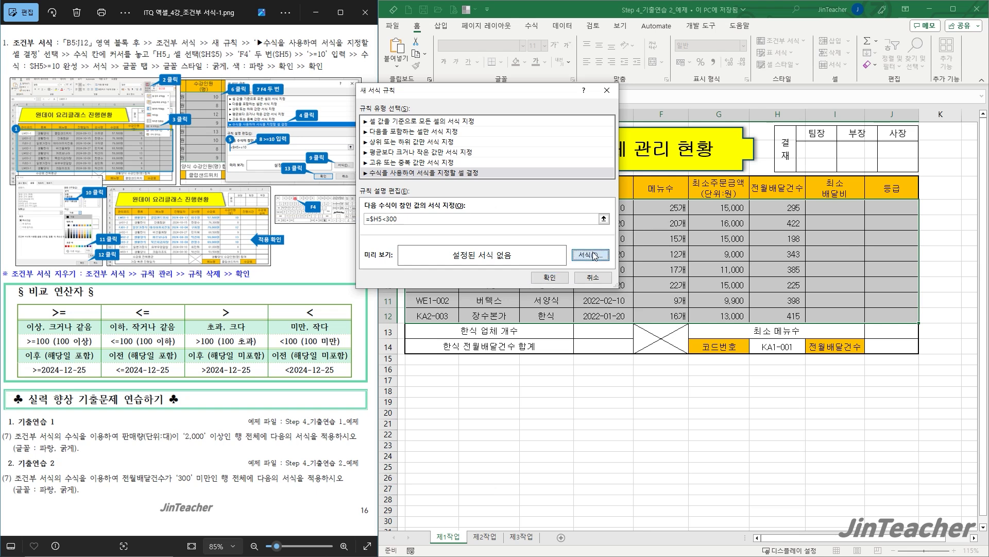
pyautogui.click(526, 103)
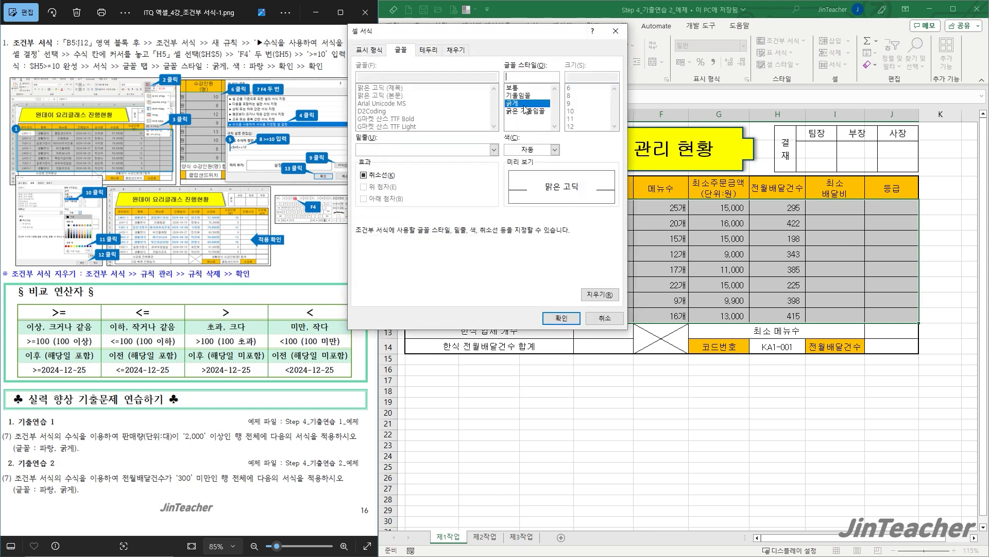
pyautogui.click(533, 149)
pyautogui.click(571, 264)
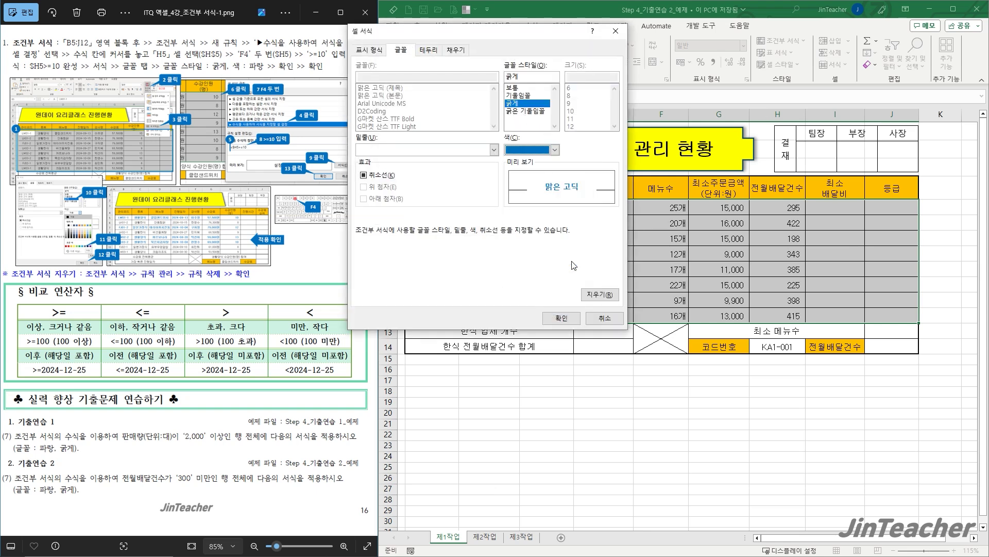
pyautogui.click(566, 318)
pyautogui.click(550, 277)
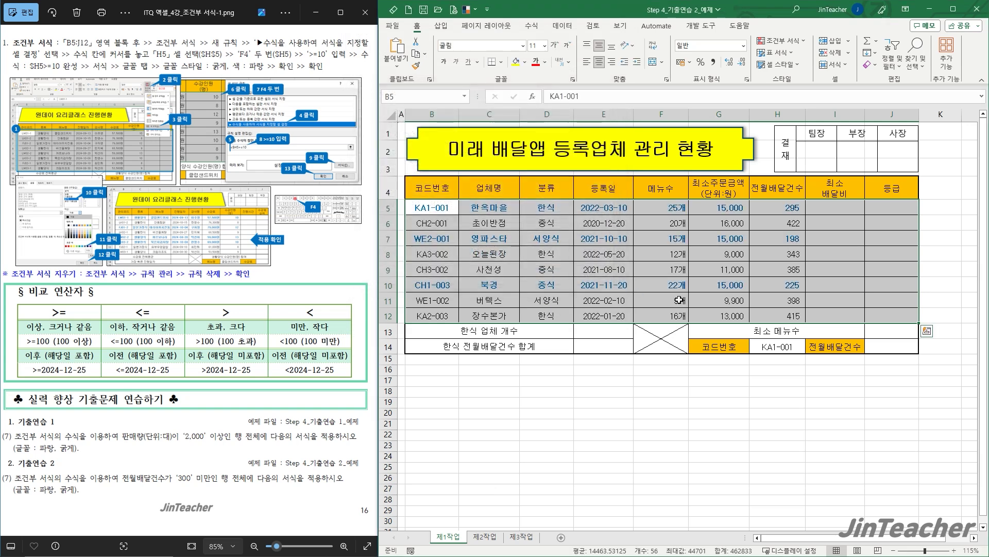
pyautogui.click(789, 239)
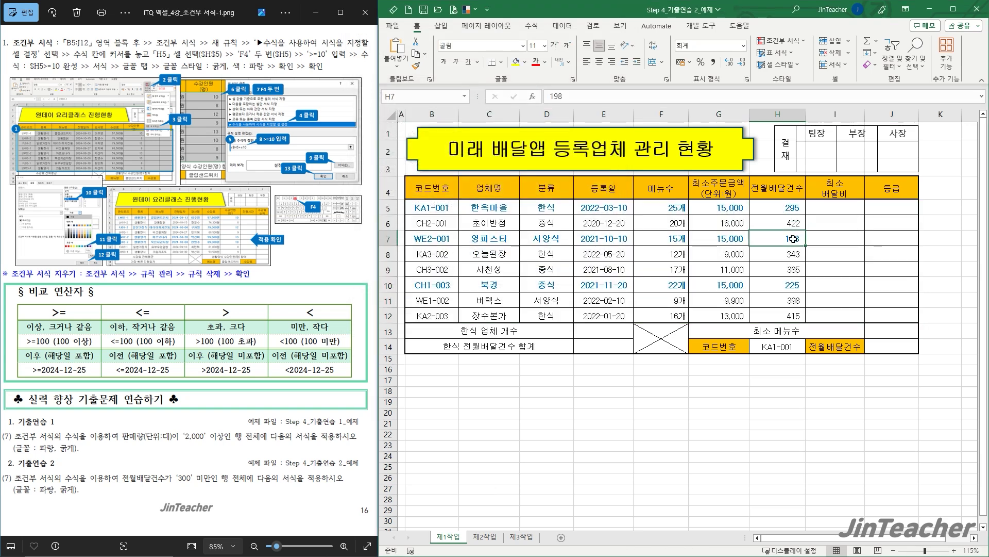